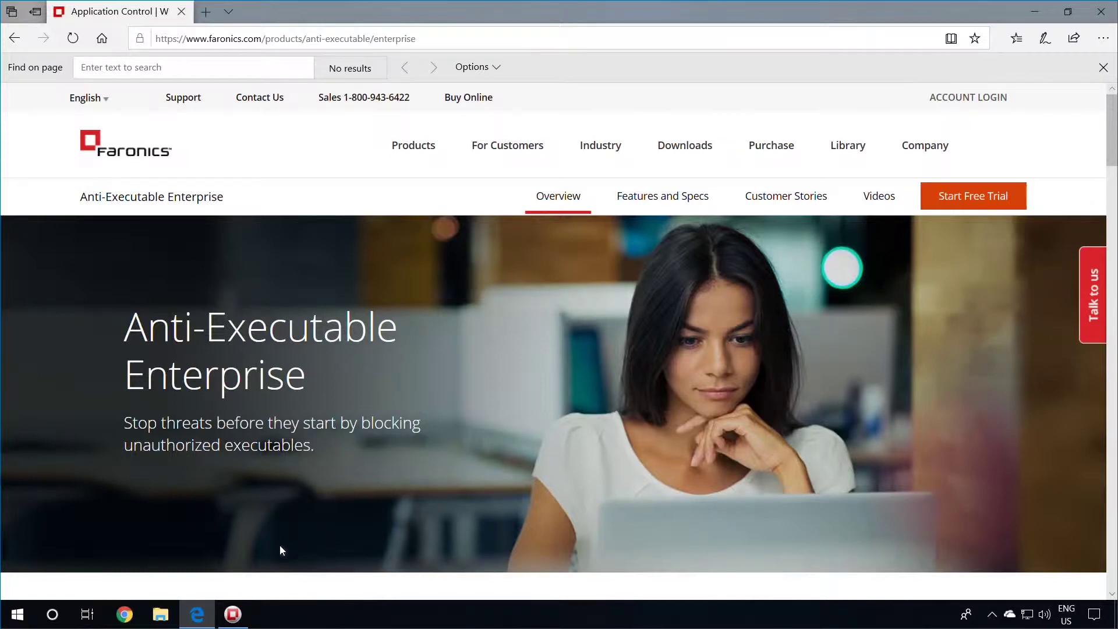
Switch to Faronics Core Console, list Managed Workstations, and select the online DESKTOP-171B68R
{"action": "left_click", "coordinate": [233, 614]}
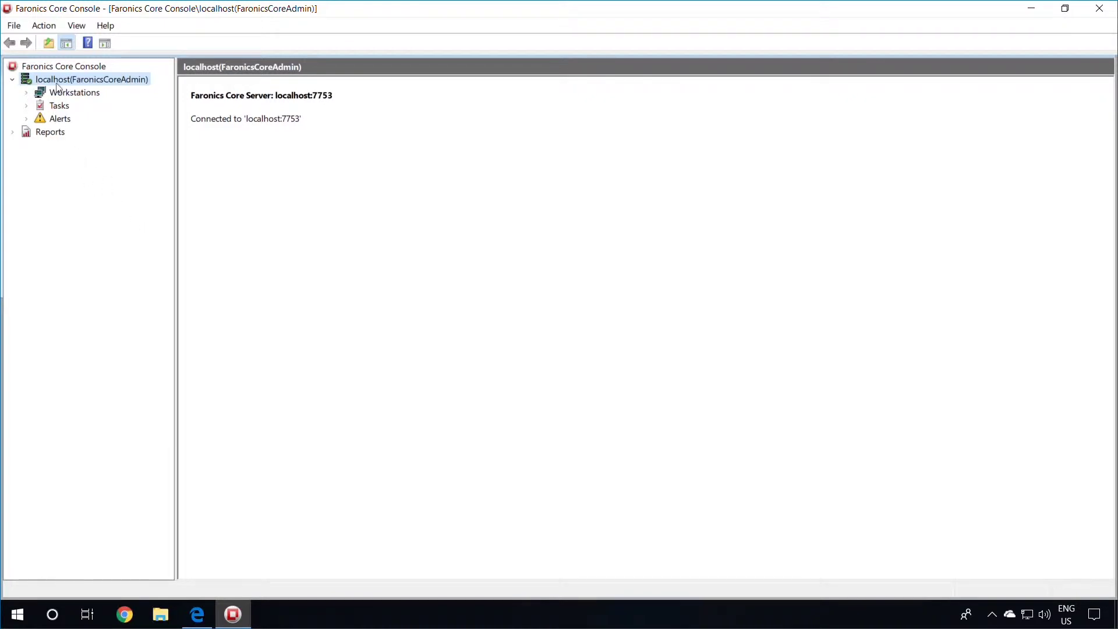
{"action": "left_click", "coordinate": [27, 92]}
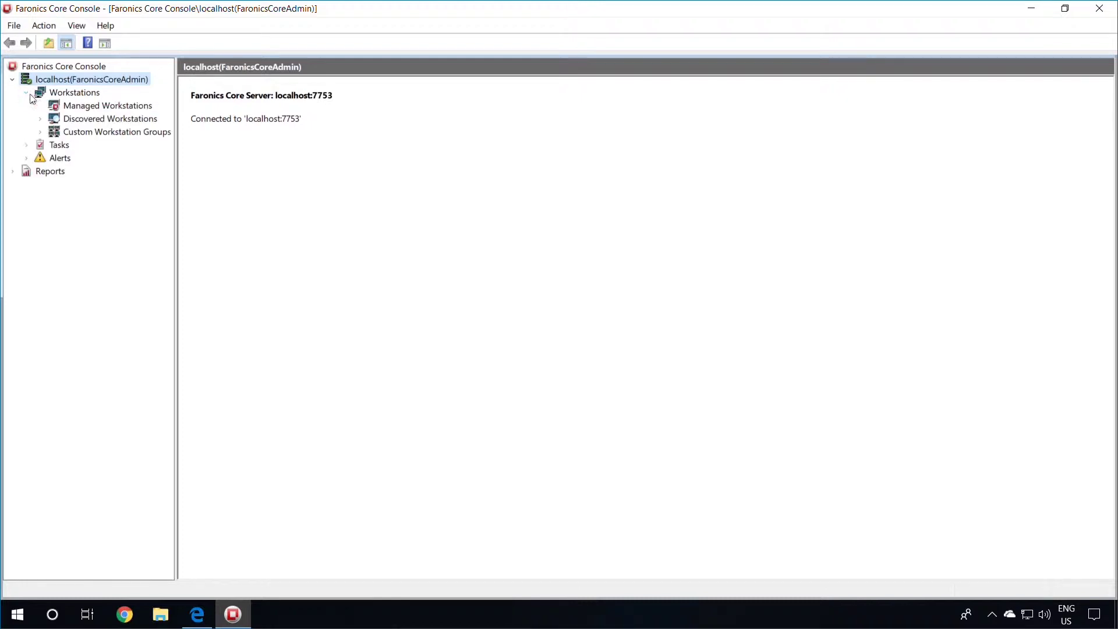
{"action": "left_click", "coordinate": [77, 108]}
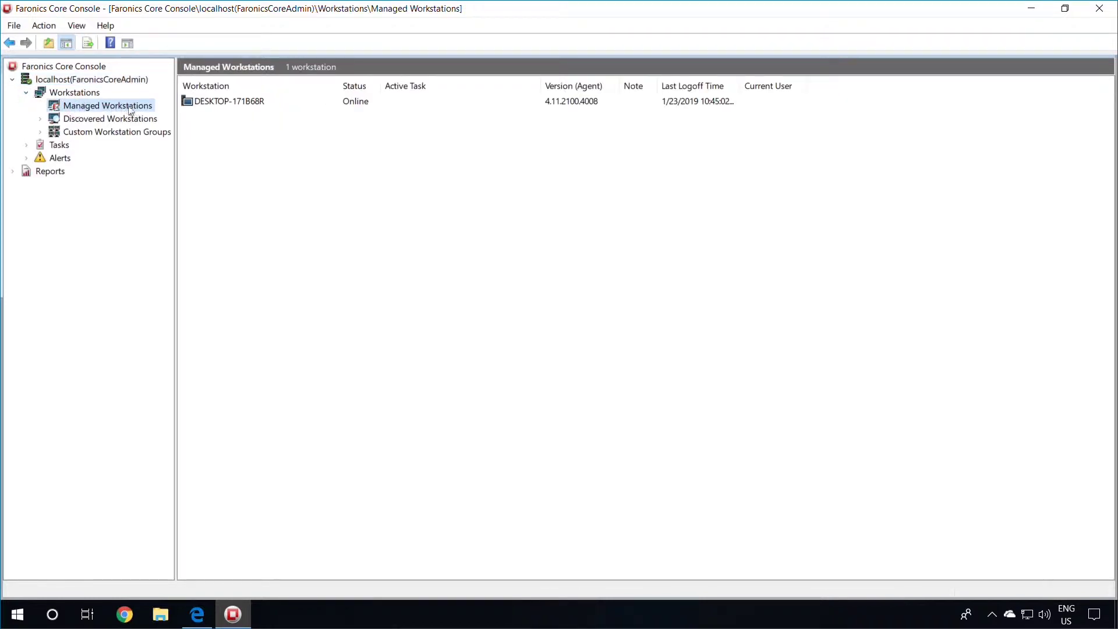
{"action": "left_click", "coordinate": [187, 102]}
{"action": "left_click", "coordinate": [200, 140]}
Close Faronics Core Console and minimize Edge so the desktop's Faronics_YAE zip shows
{"action": "left_click", "coordinate": [1100, 14]}
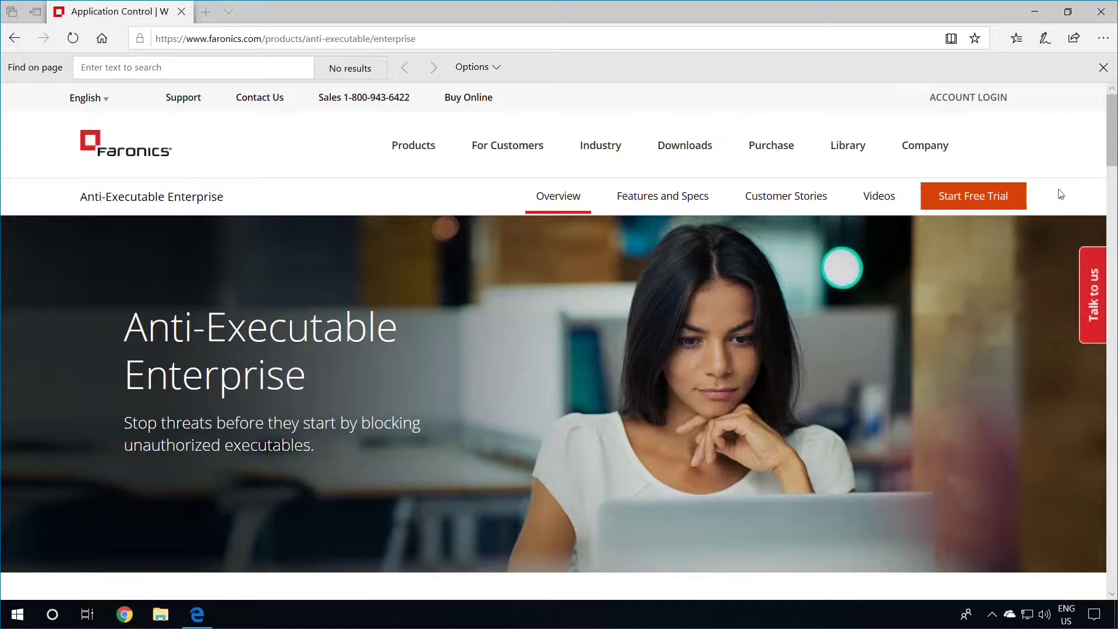
{"action": "mouse_move", "coordinate": [1000, 122]}
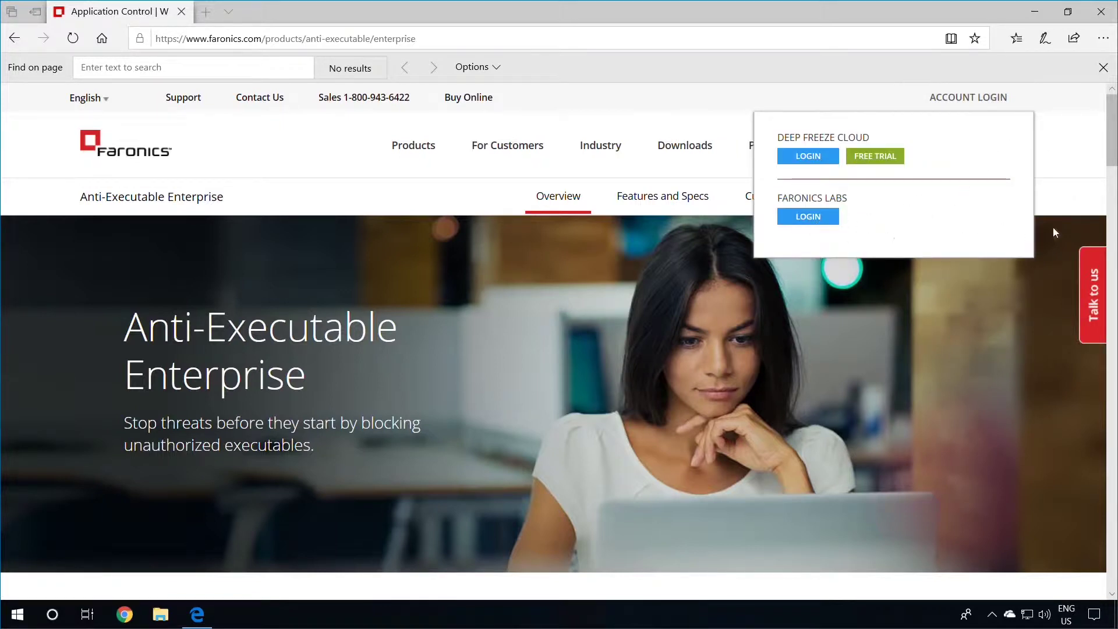
{"action": "left_click", "coordinate": [1035, 12]}
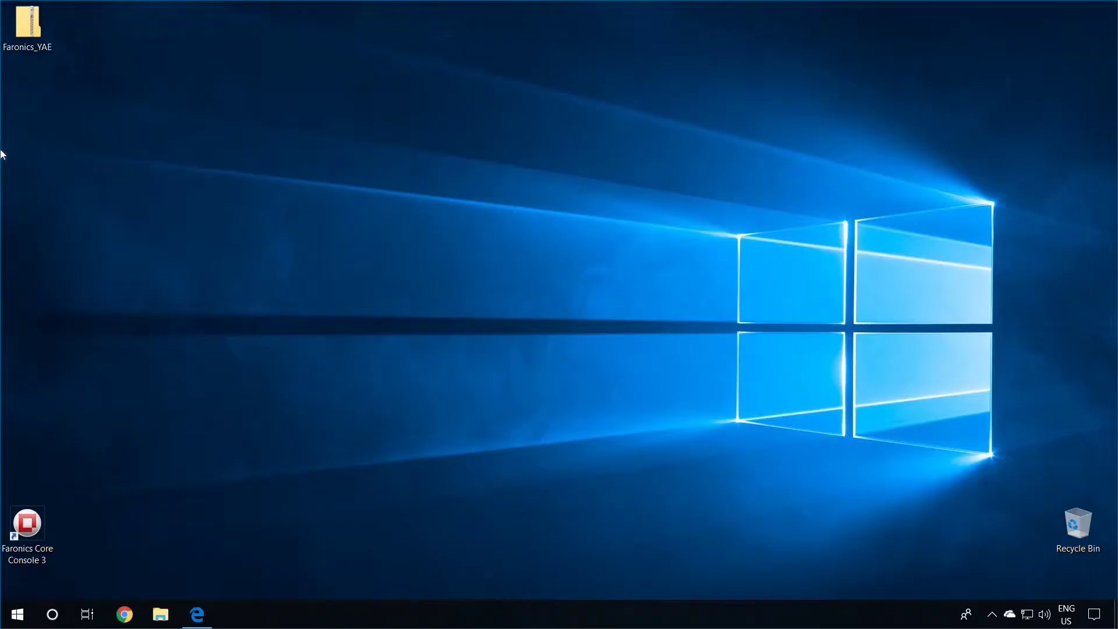
Extract the Faronics_YAE zip and select Anti-Executable_Console_Loadin_Installer in the extracted folder
{"action": "right_click", "coordinate": [21, 37]}
{"action": "left_click", "coordinate": [51, 68]}
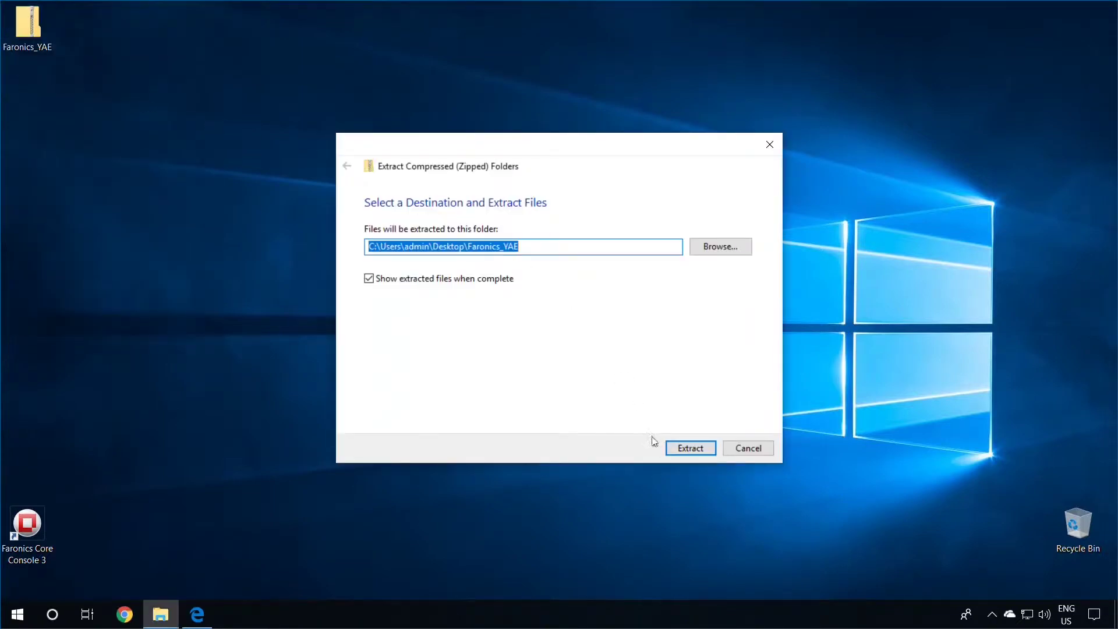
{"action": "left_click", "coordinate": [673, 445]}
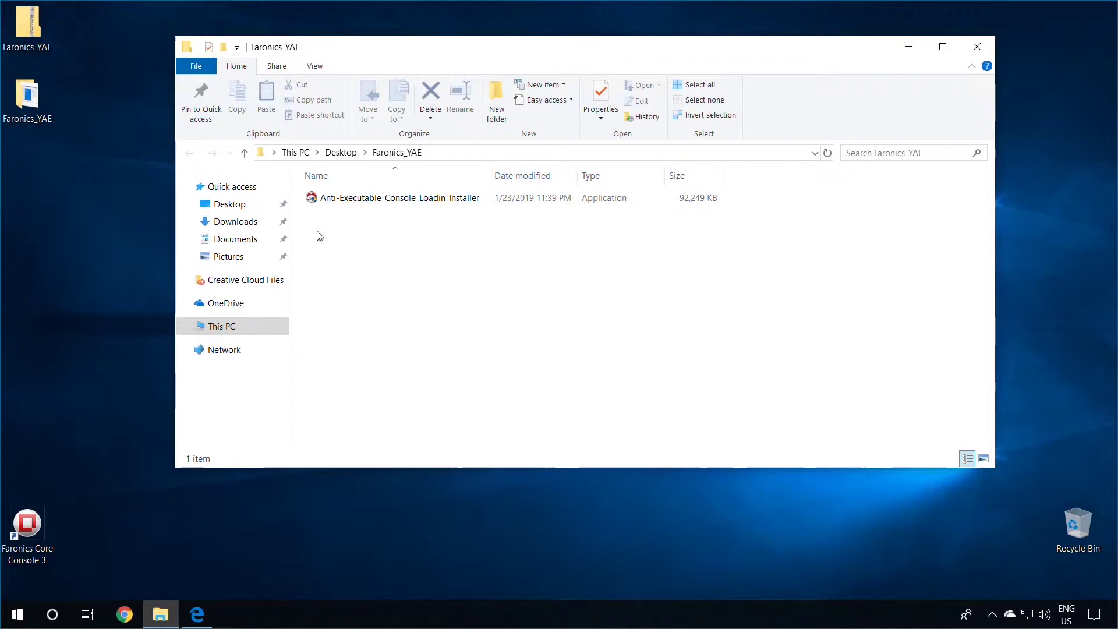
{"action": "left_click", "coordinate": [326, 199]}
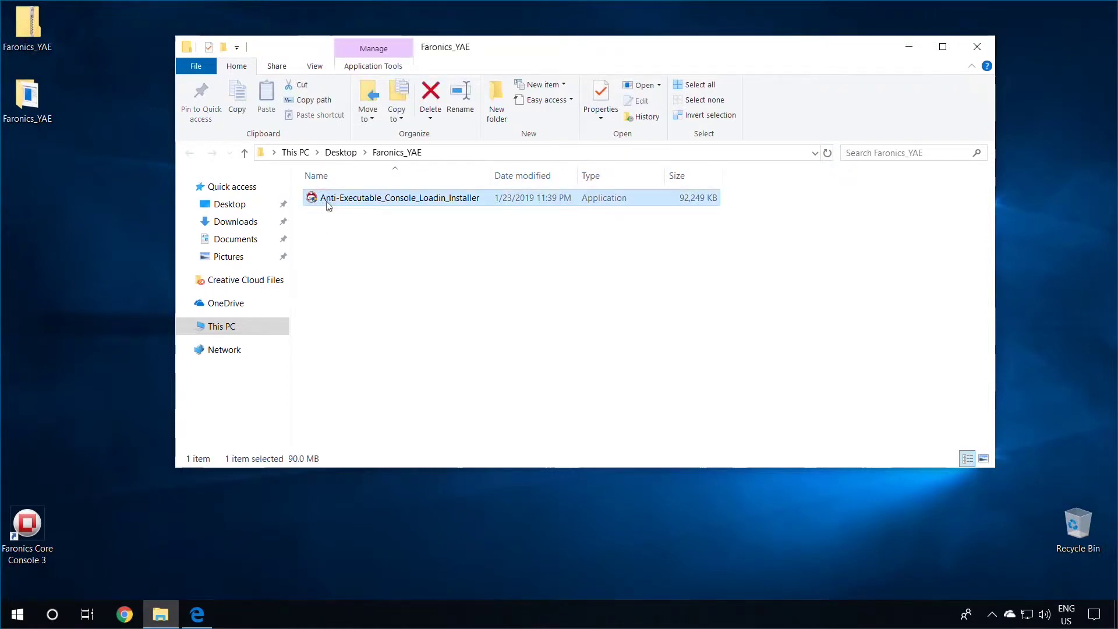
Launch the Anti-Executable Loadin installer with admin approval and accept the licence agreement
{"action": "double_click", "coordinate": [440, 201]}
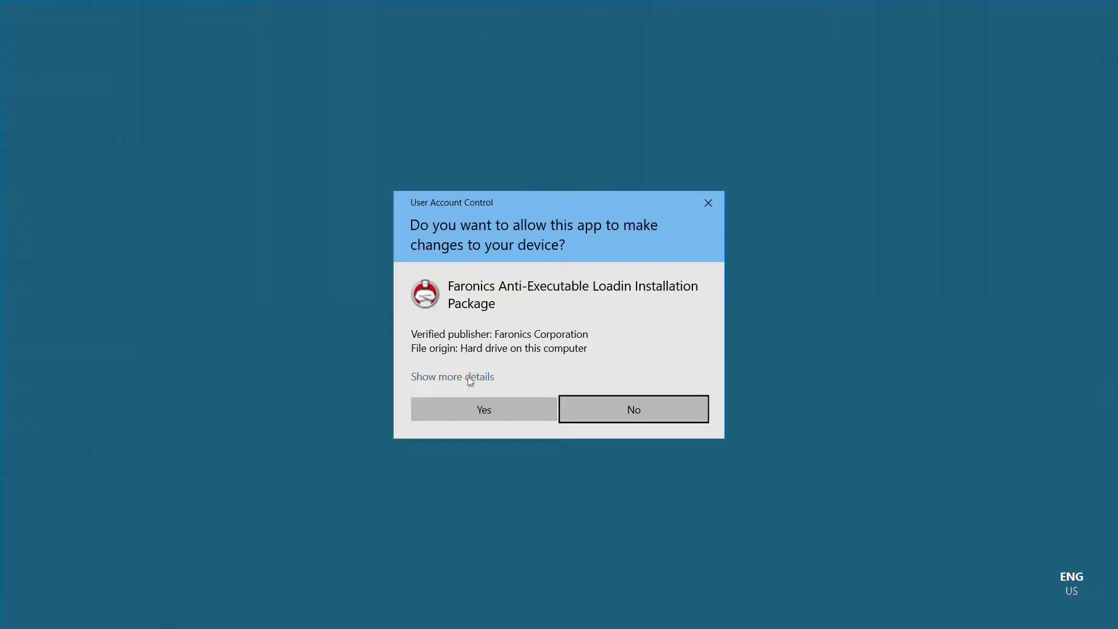
{"action": "left_click", "coordinate": [472, 406]}
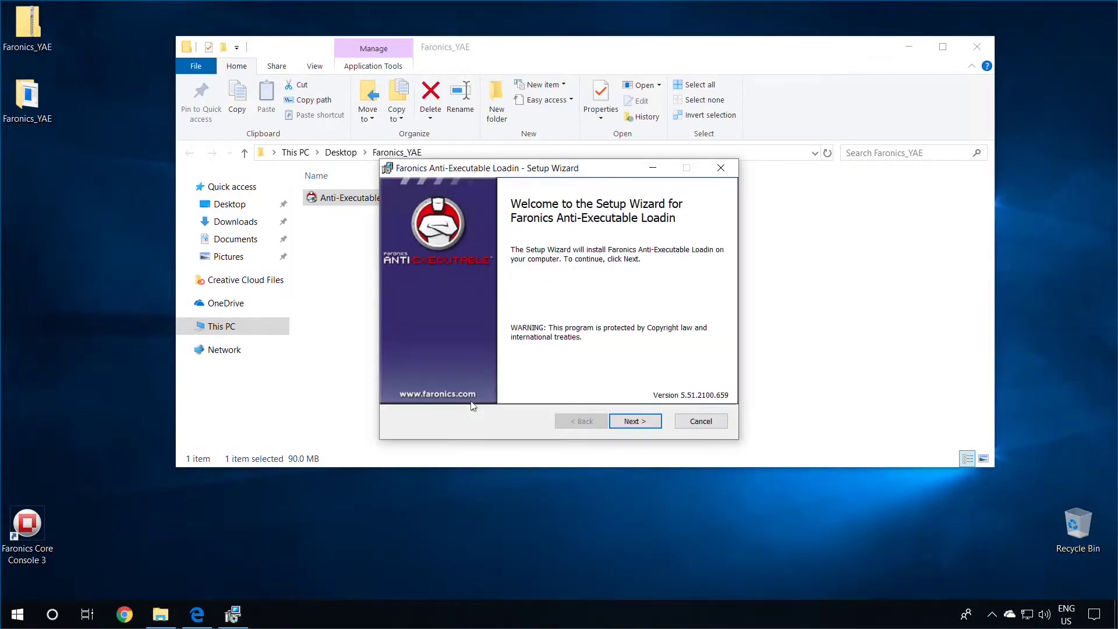
{"action": "left_click", "coordinate": [633, 422]}
{"action": "left_click", "coordinate": [515, 379]}
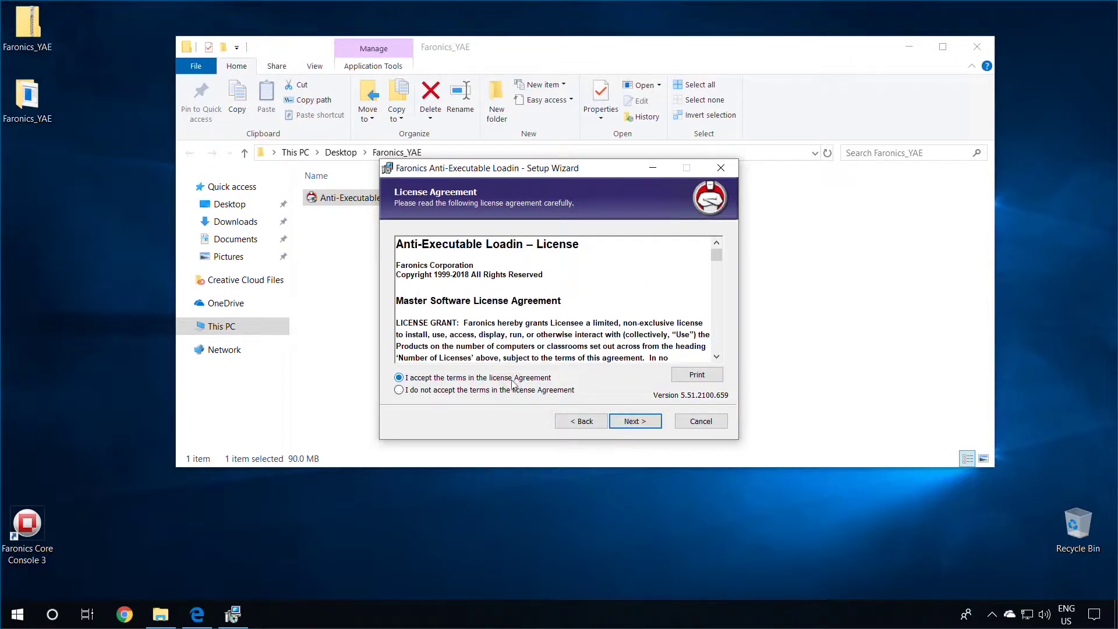
{"action": "left_click", "coordinate": [635, 421]}
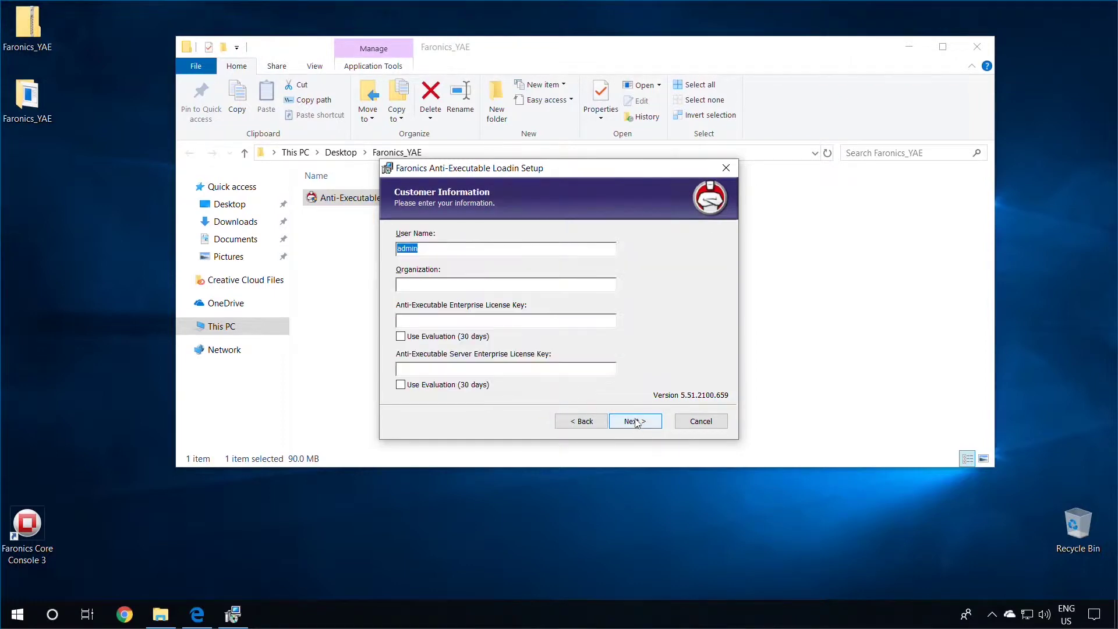
On Customer Information, review the fields and choose the 30-day evaluation instead of a licence key
{"action": "left_click", "coordinate": [498, 248]}
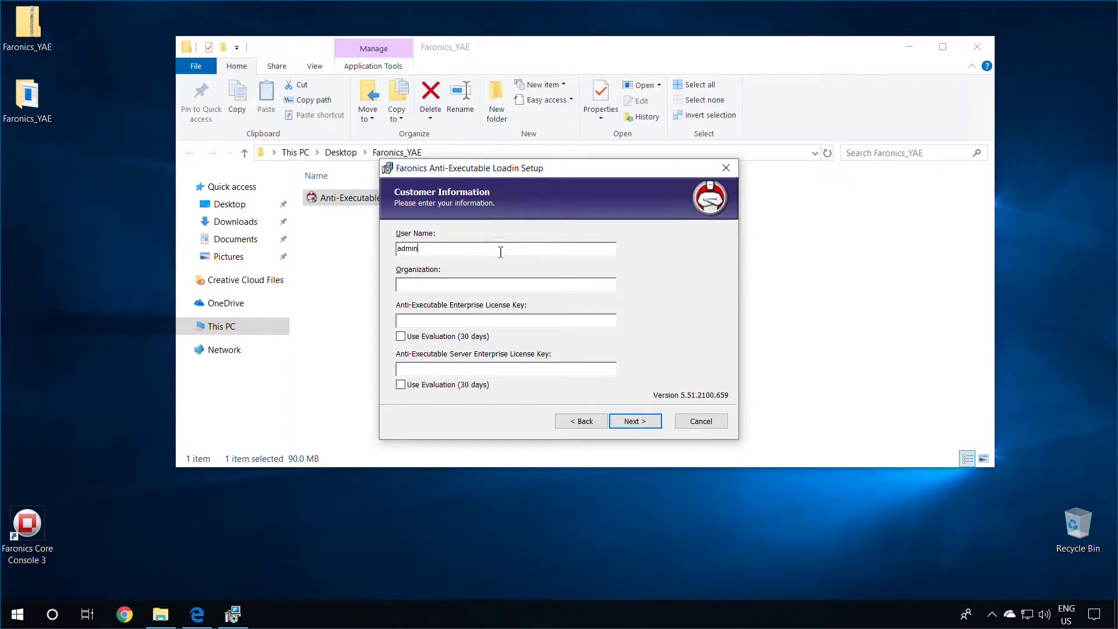
{"action": "left_click", "coordinate": [500, 286]}
{"action": "left_click", "coordinate": [481, 325]}
{"action": "left_click", "coordinate": [402, 337]}
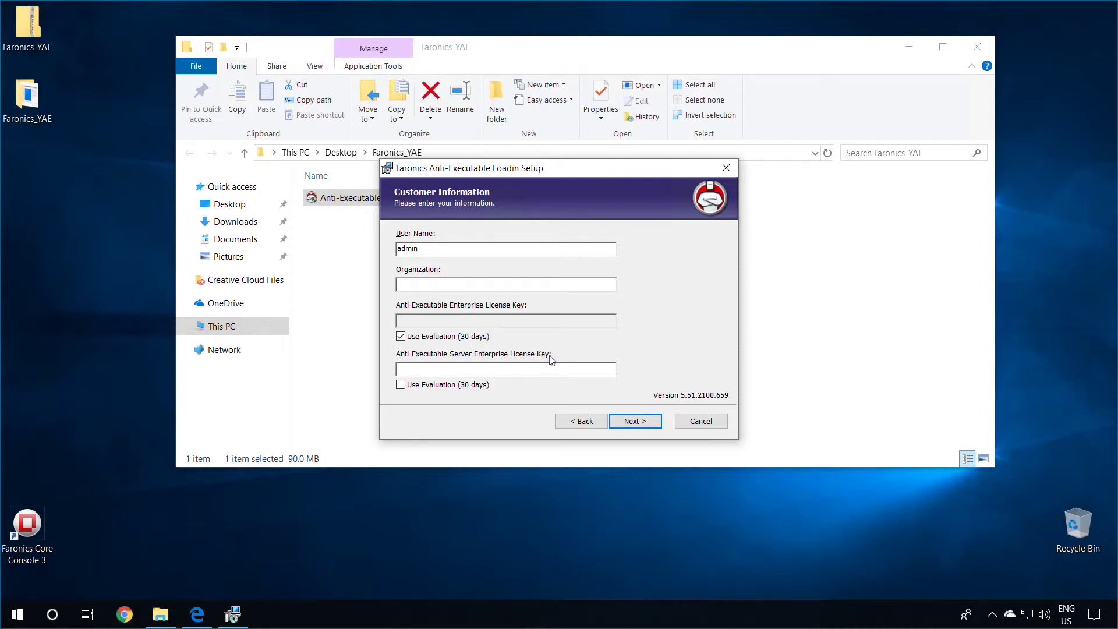
Install the Anti-Executable Loadin, allow the Core Server service restart, and finish the wizard
{"action": "left_click", "coordinate": [633, 421]}
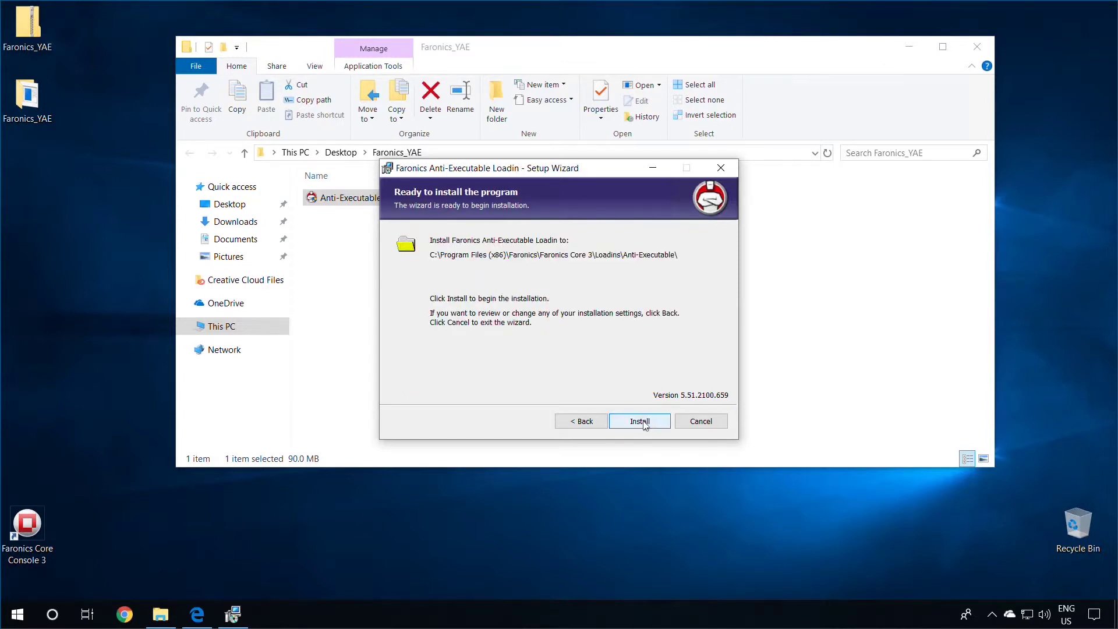
{"action": "left_click", "coordinate": [645, 424]}
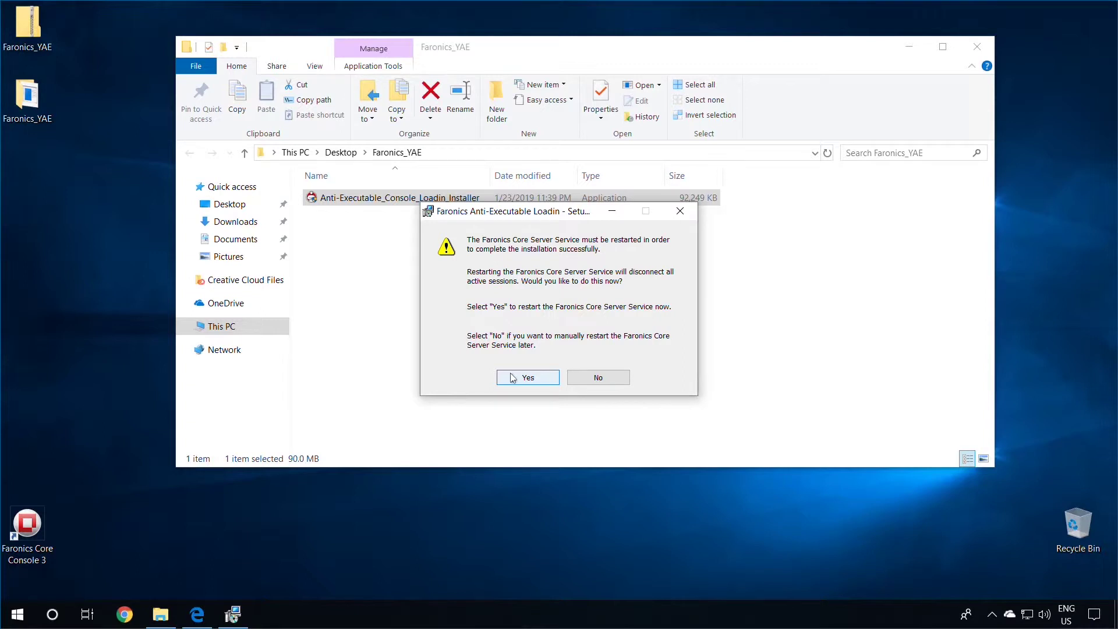
{"action": "left_click", "coordinate": [512, 378]}
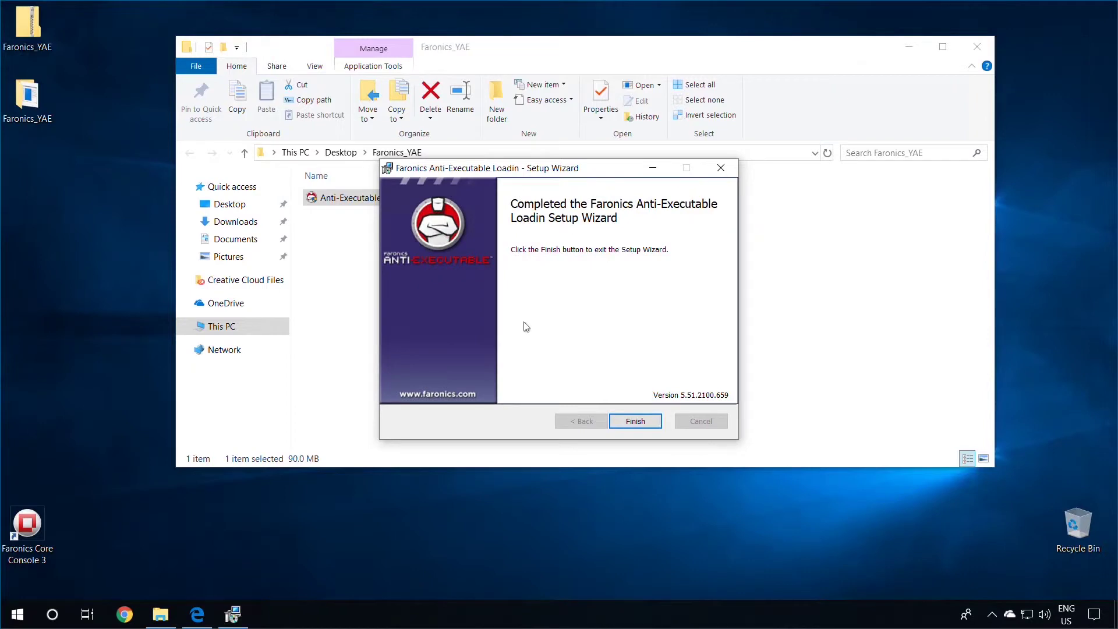
{"action": "left_click", "coordinate": [616, 421]}
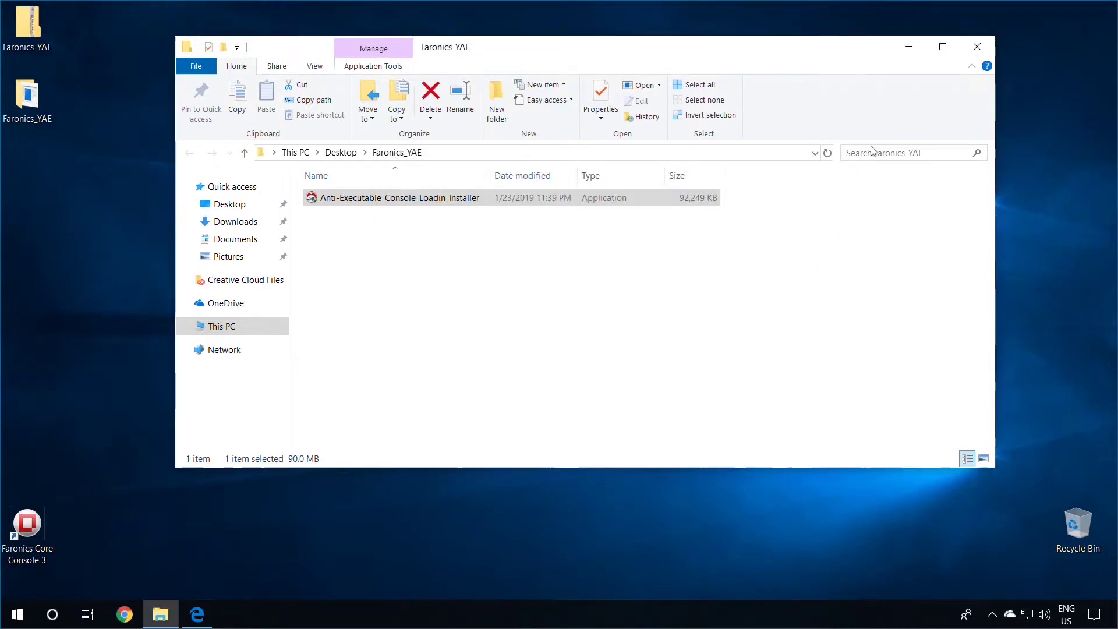
Minimize Explorer and relaunch Faronics Core Console 3 from the desktop shortcut with admin approval
{"action": "left_click", "coordinate": [908, 46]}
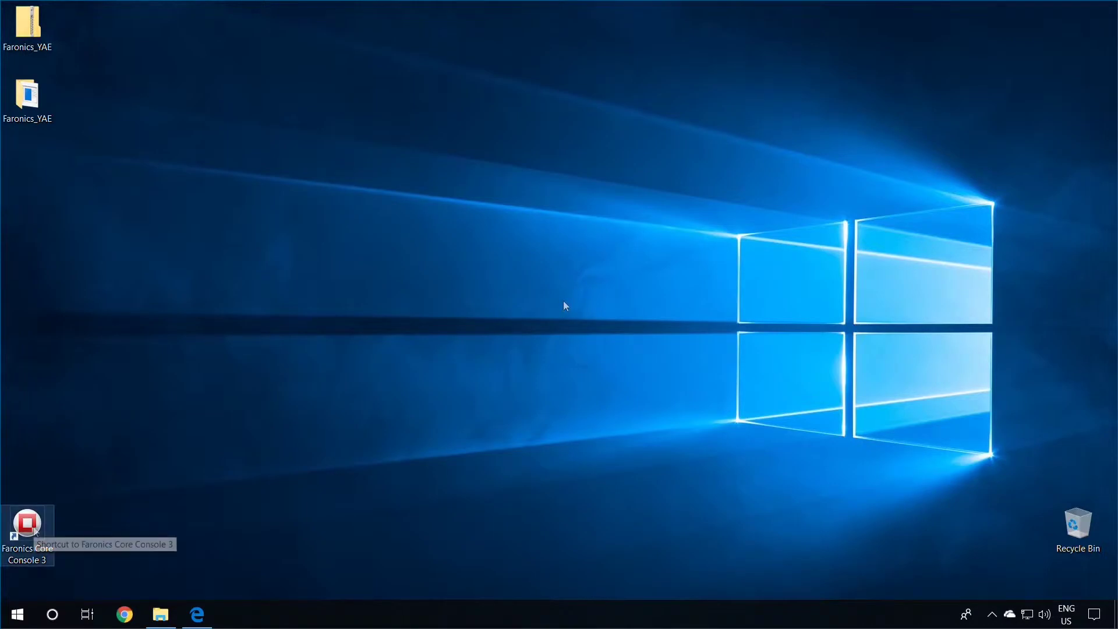
{"action": "double_click", "coordinate": [34, 527]}
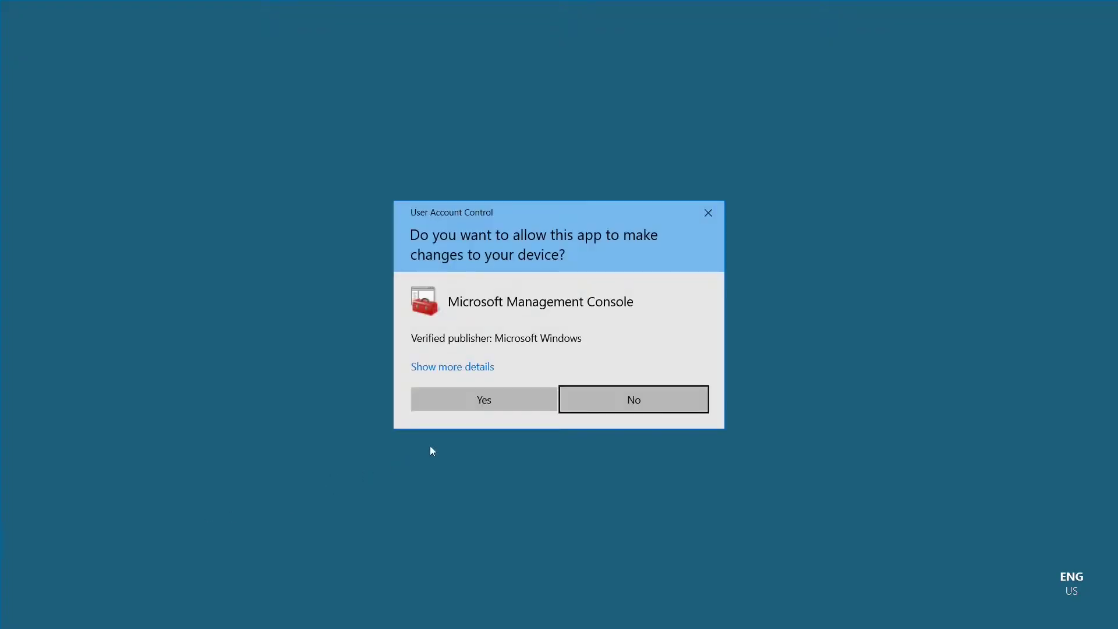
{"action": "left_click", "coordinate": [462, 407]}
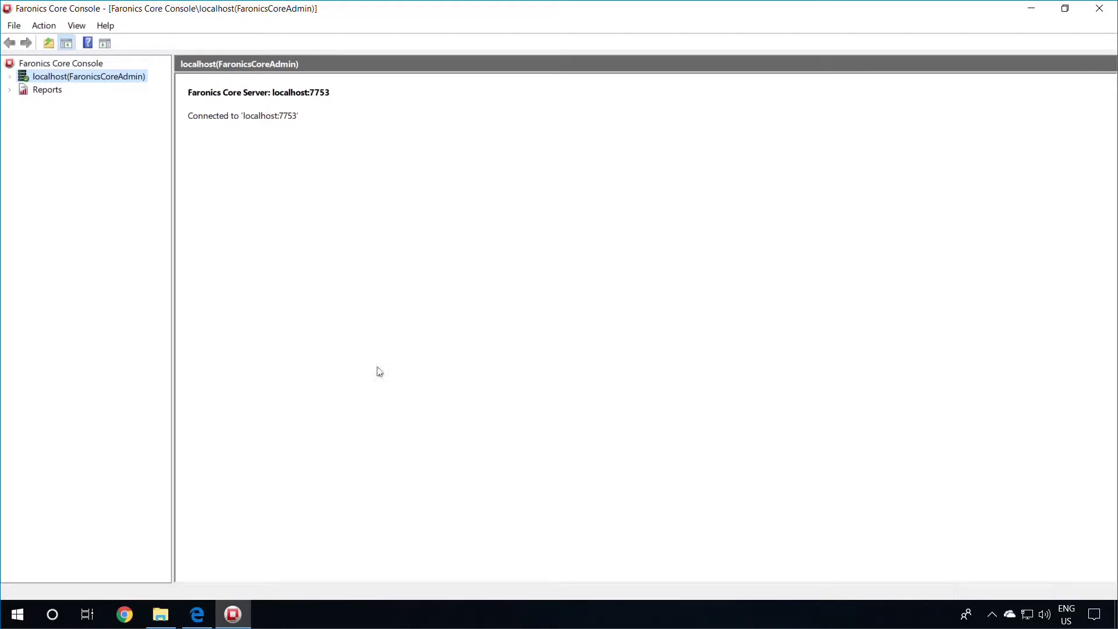
Expand localhost > Workstations > Managed Workstations and open the Anti-Executable view
{"action": "left_click", "coordinate": [10, 78]}
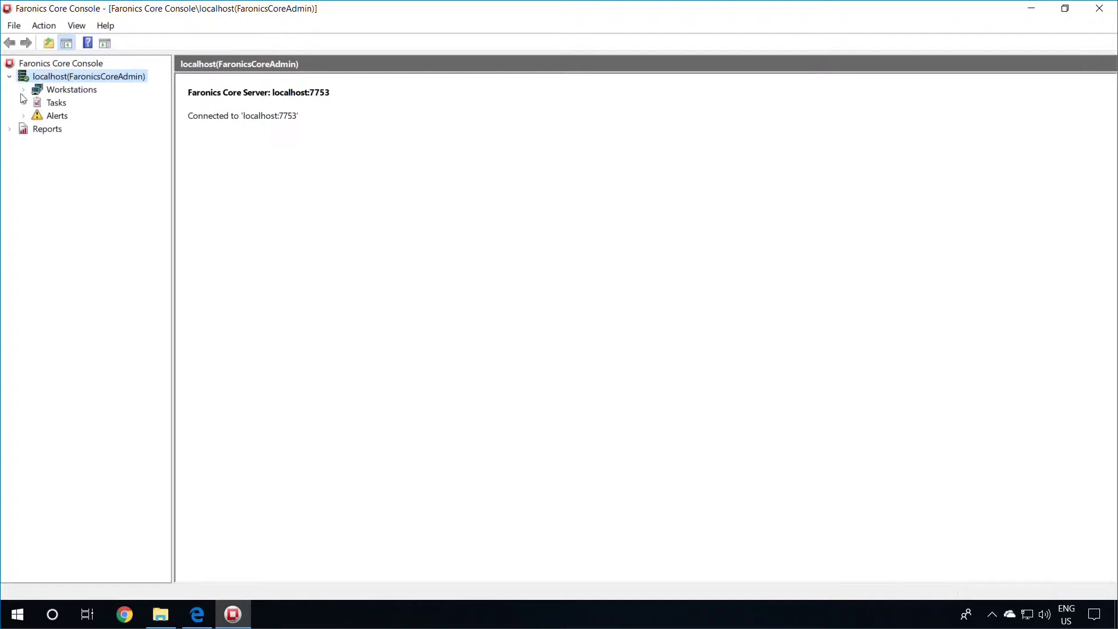
{"action": "left_click", "coordinate": [23, 91]}
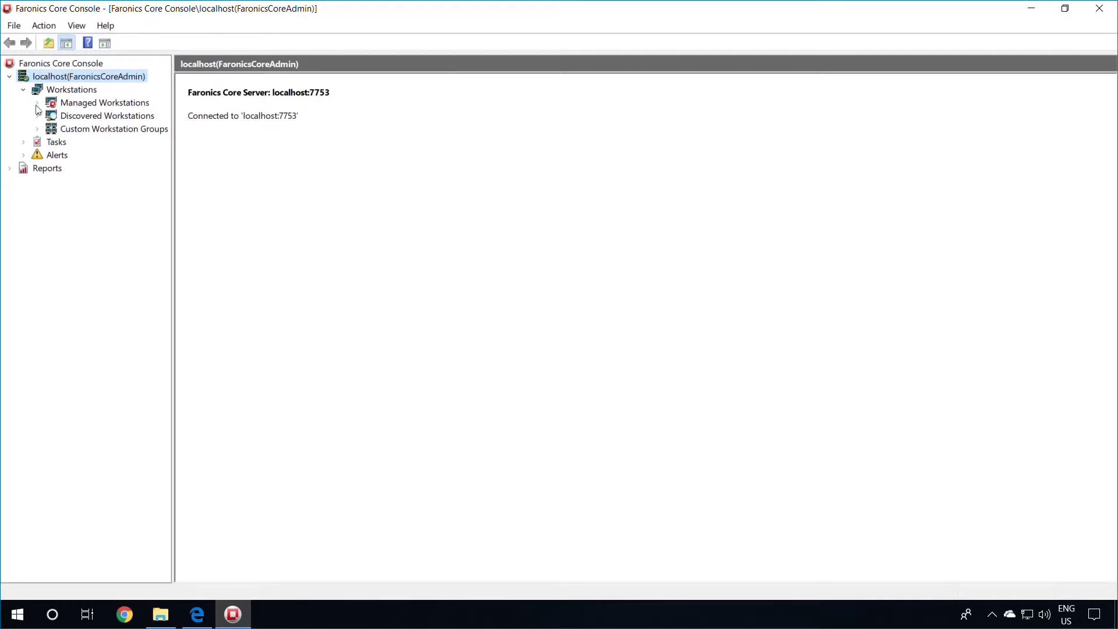
{"action": "left_click", "coordinate": [36, 105]}
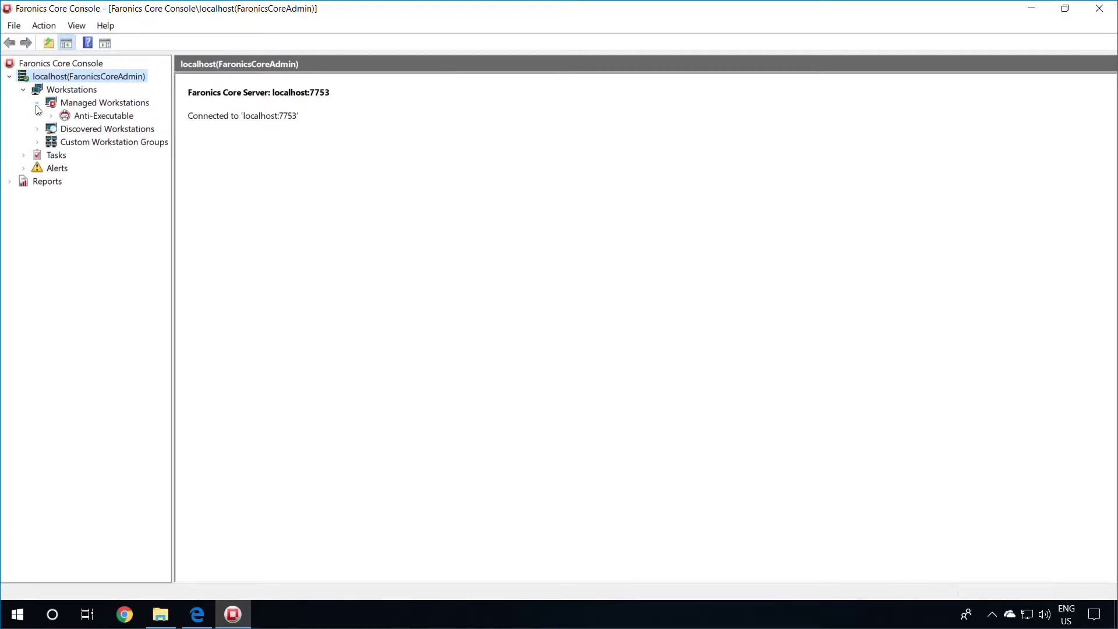
{"action": "left_click", "coordinate": [123, 118]}
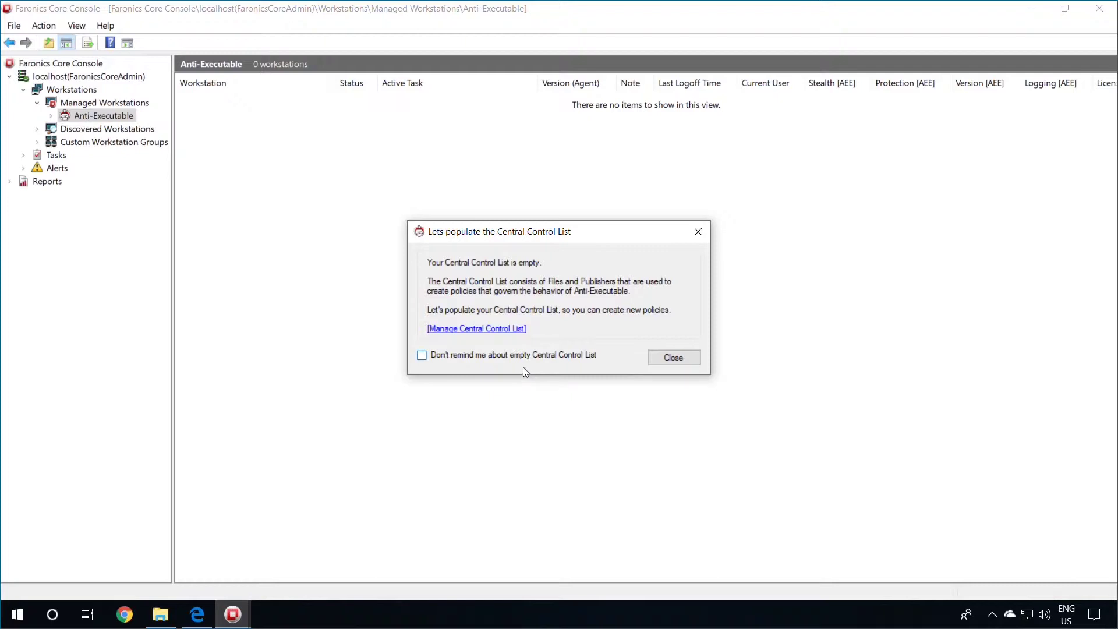
Open the Central Control List, view its 14 publishers, and cancel without changes
{"action": "left_click", "coordinate": [500, 332]}
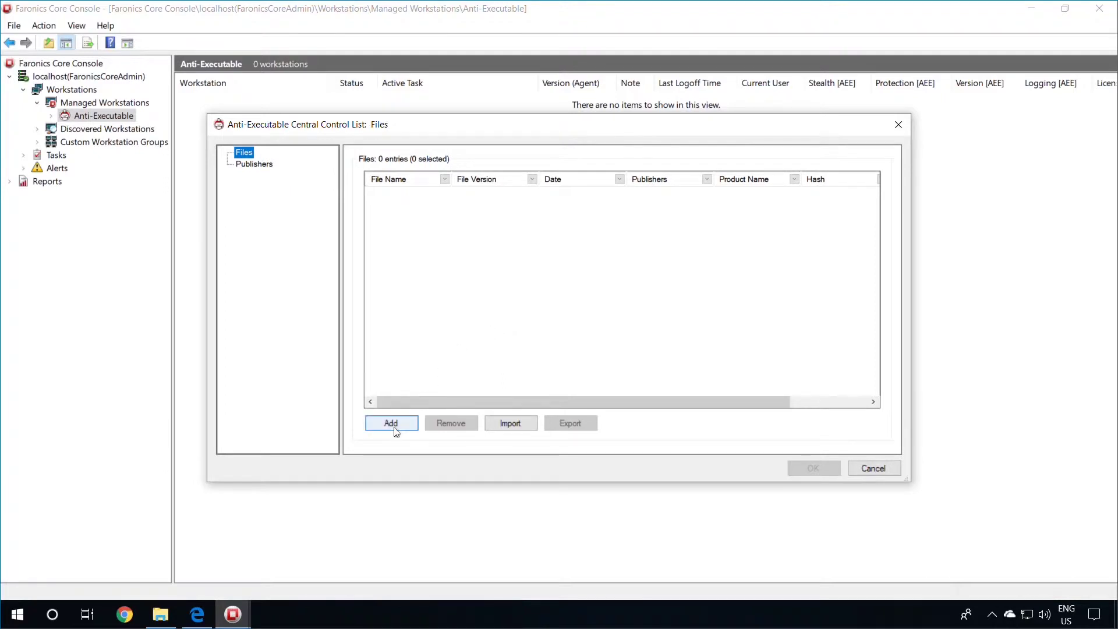
{"action": "left_click", "coordinate": [263, 165]}
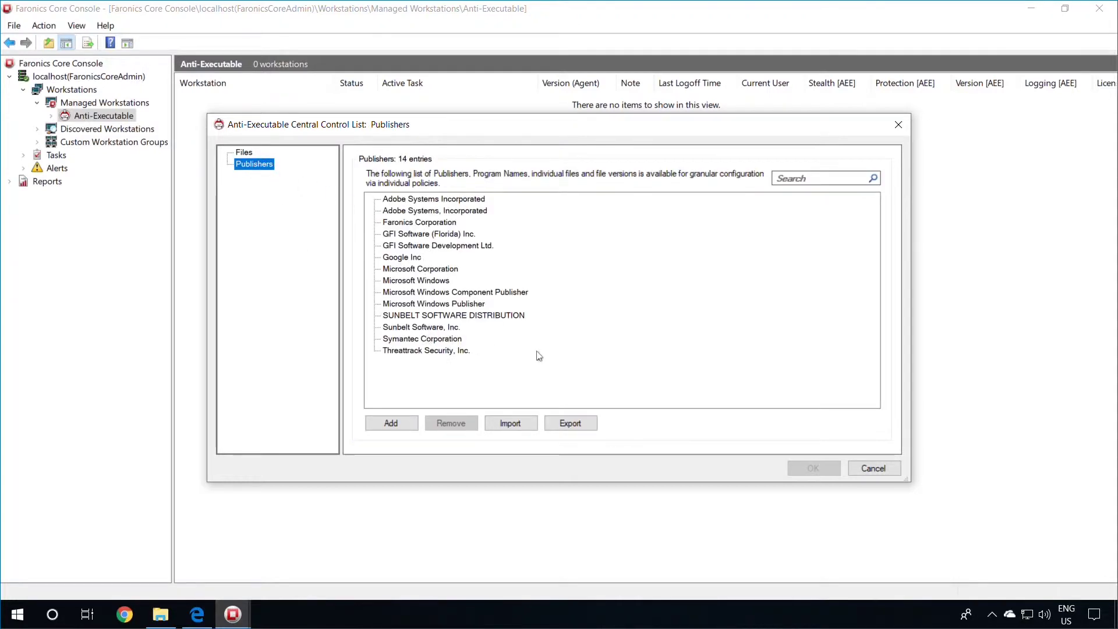
{"action": "left_click", "coordinate": [873, 468]}
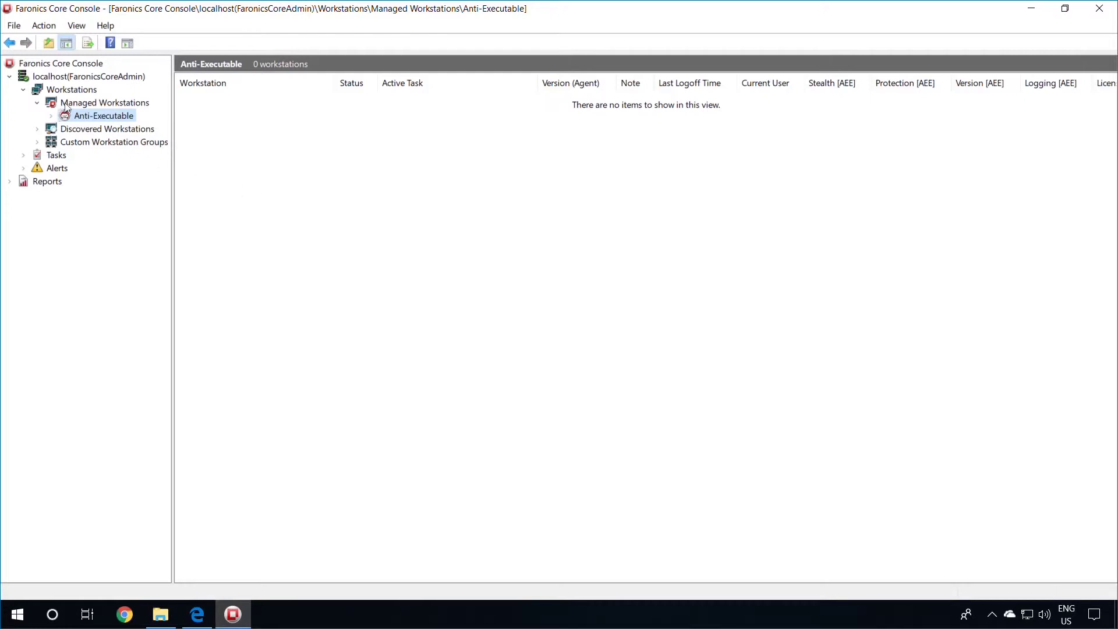
Show Managed Workstations and open the context menu for DESKTOP-171B68R
{"action": "left_click", "coordinate": [66, 107]}
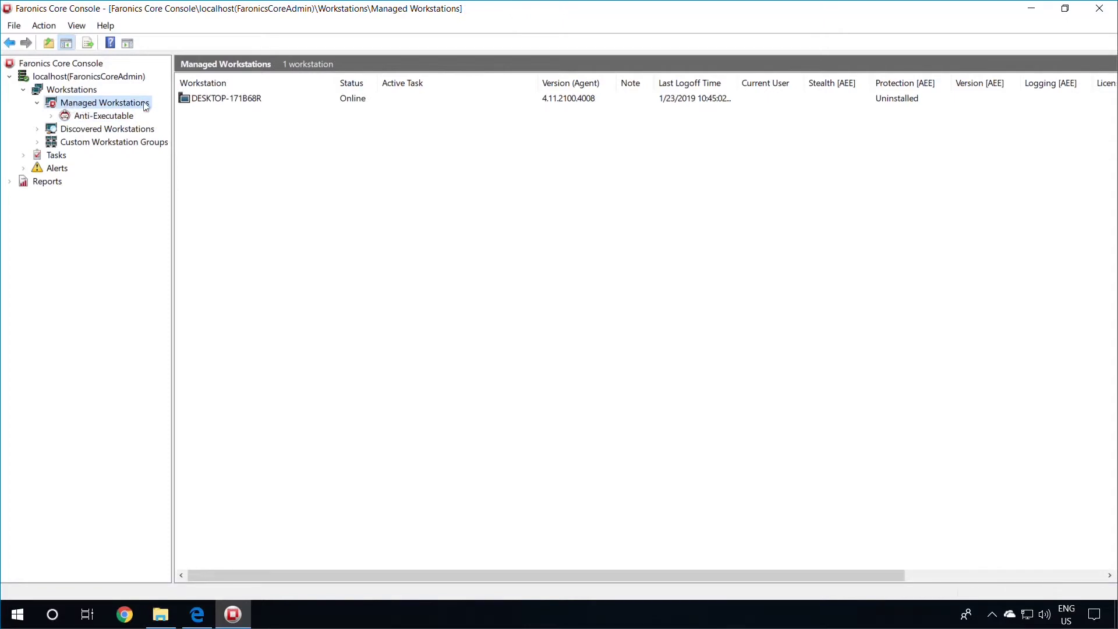
{"action": "left_click", "coordinate": [197, 102]}
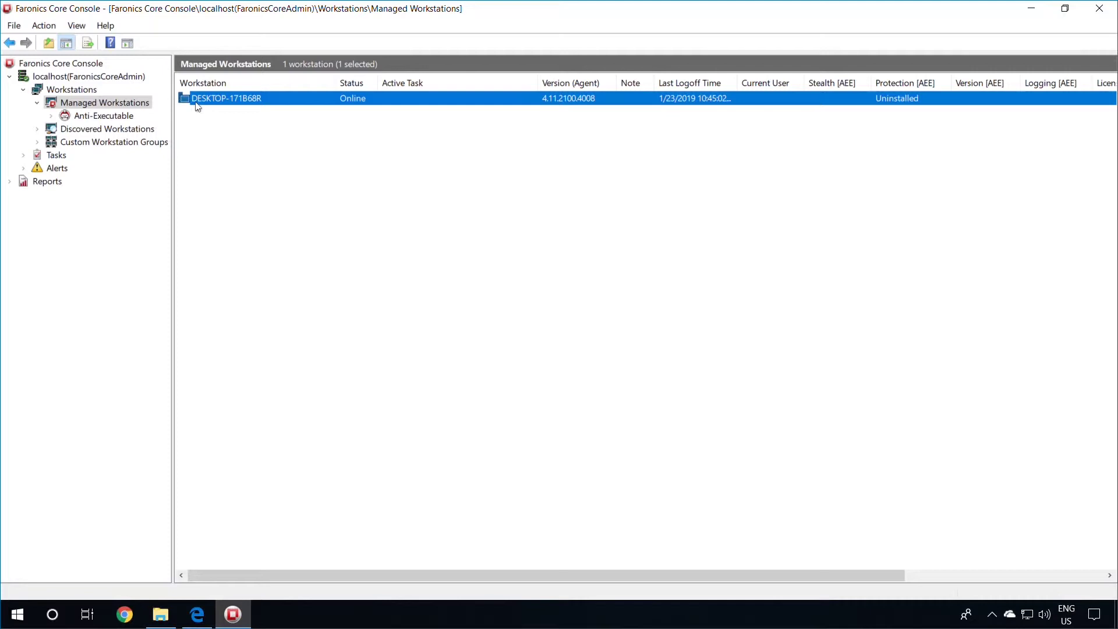
{"action": "right_click", "coordinate": [198, 105]}
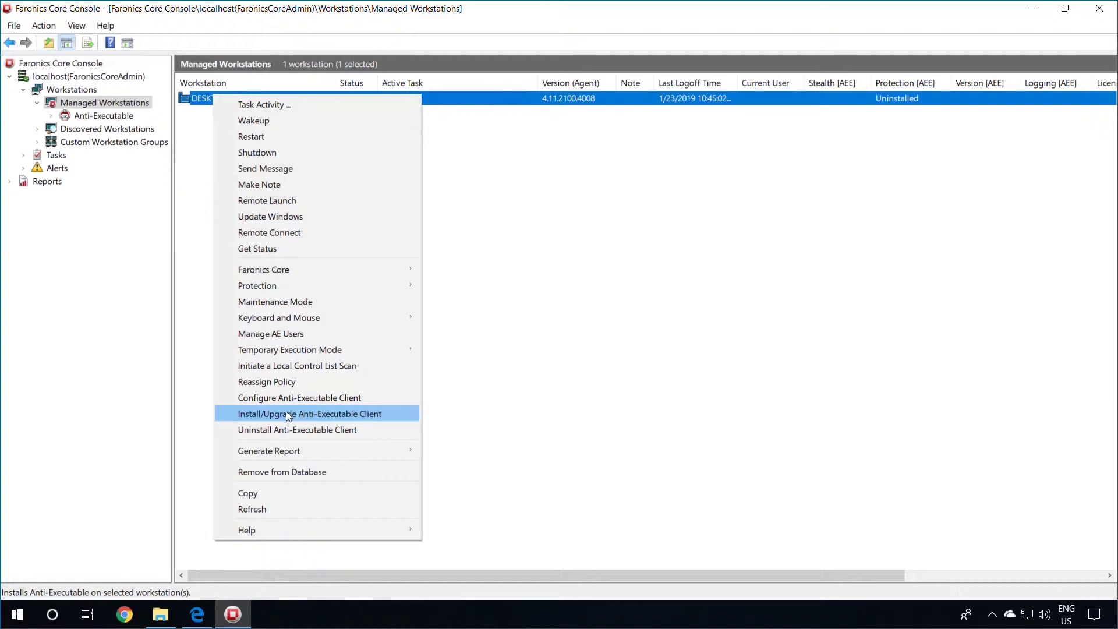
Start the Anti-Executable client install using Local Workstation Account with user name 'tech support'
{"action": "left_click", "coordinate": [286, 415]}
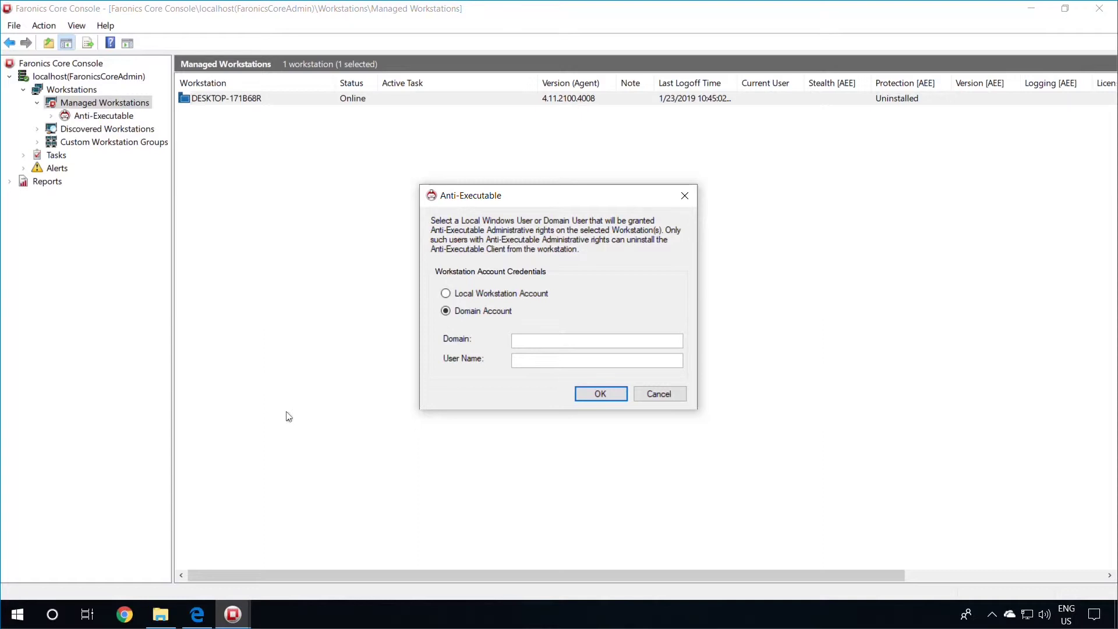
{"action": "left_click", "coordinate": [446, 293]}
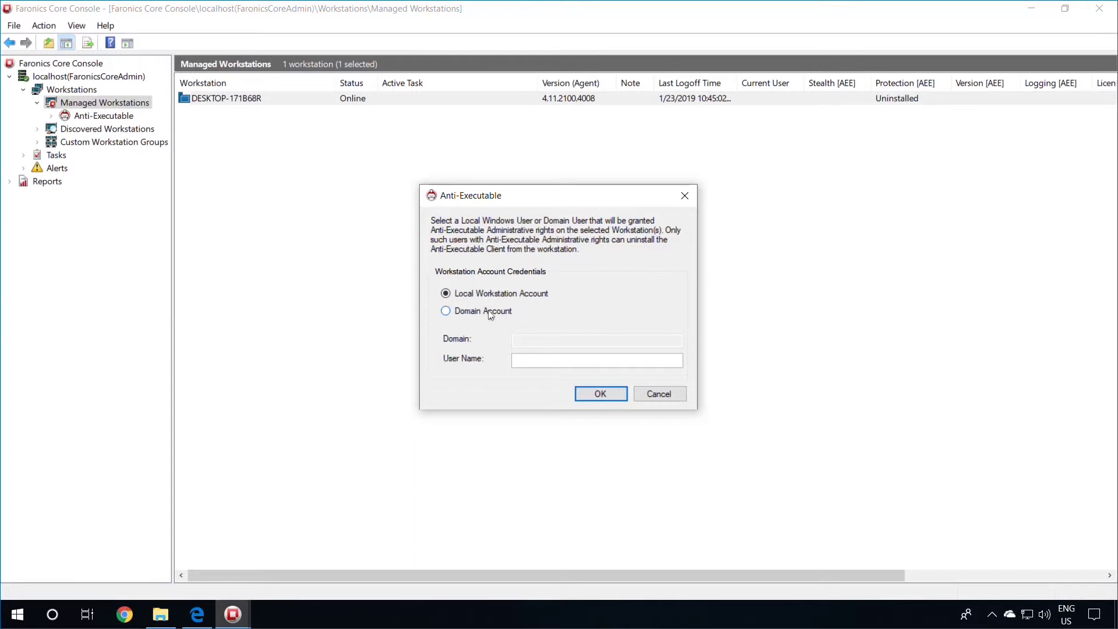
{"action": "left_click", "coordinate": [538, 363]}
{"action": "type", "text": "tech support"}
Confirm the administrative account choice and enter the AE Administrator password twice
{"action": "left_click", "coordinate": [601, 395]}
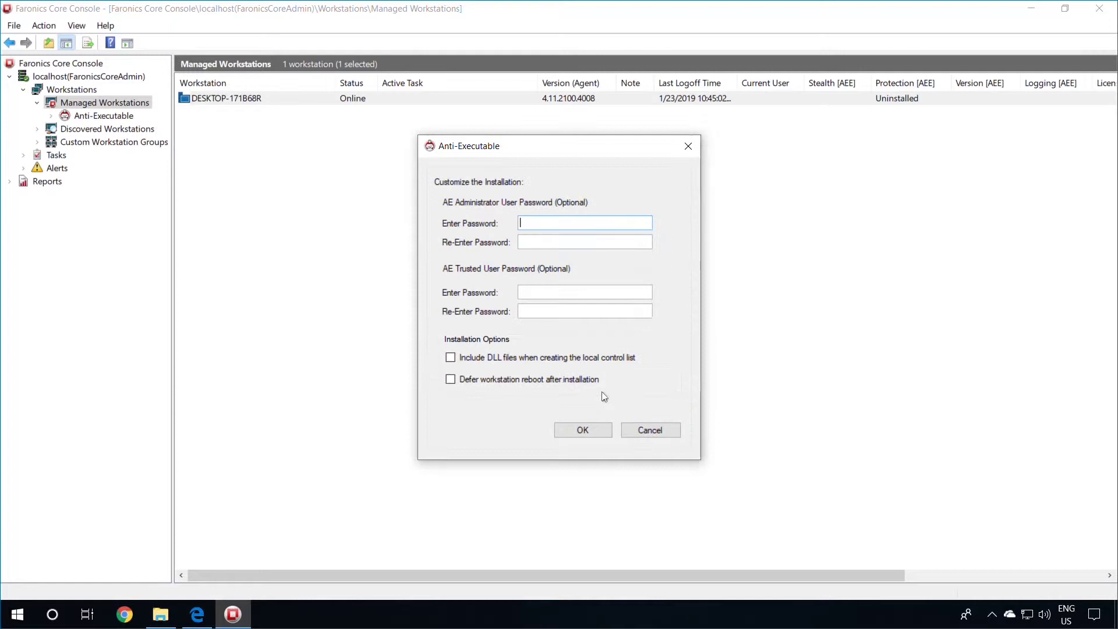
{"action": "left_click", "coordinate": [551, 223]}
{"action": "type", "text": "********"}
{"action": "key", "text": "Tab"}
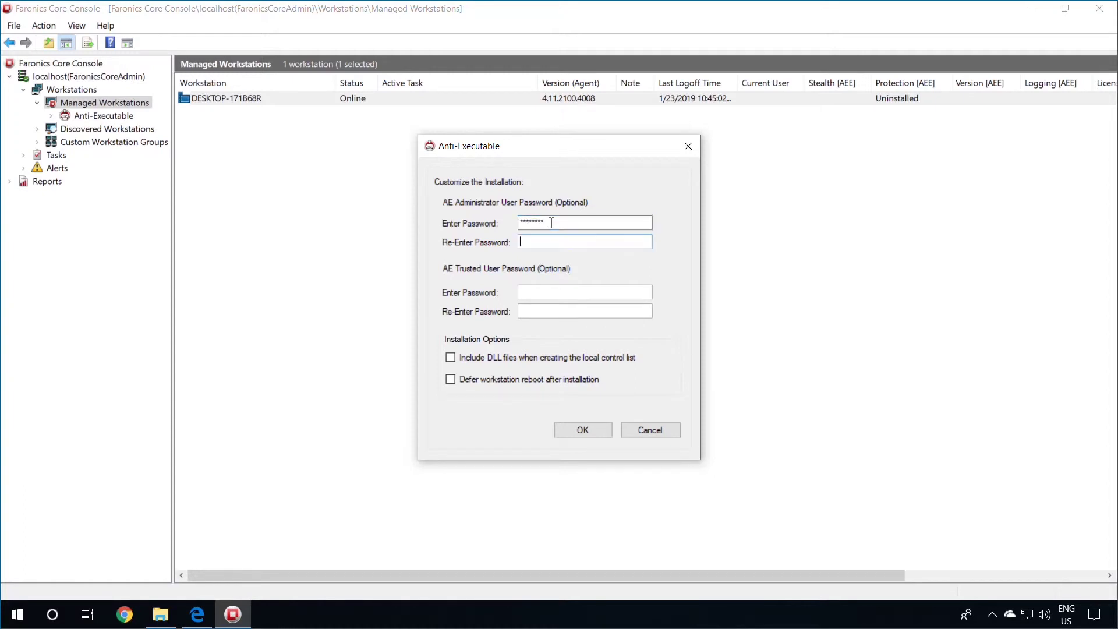
{"action": "type", "text": "********"}
Enter and confirm the AE Trusted User password, then accept the installation options
{"action": "key", "text": "Tab"}
{"action": "type", "text": "********"}
{"action": "key", "text": "Tab"}
{"action": "type", "text": "*****"}
{"action": "key", "text": "BackSpace"}
{"action": "key", "text": "BackSpace"}
{"action": "key", "text": "BackSpace"}
{"action": "key", "text": "BackSpace"}
{"action": "key", "text": "BackSpace"}
{"action": "type", "text": "********"}
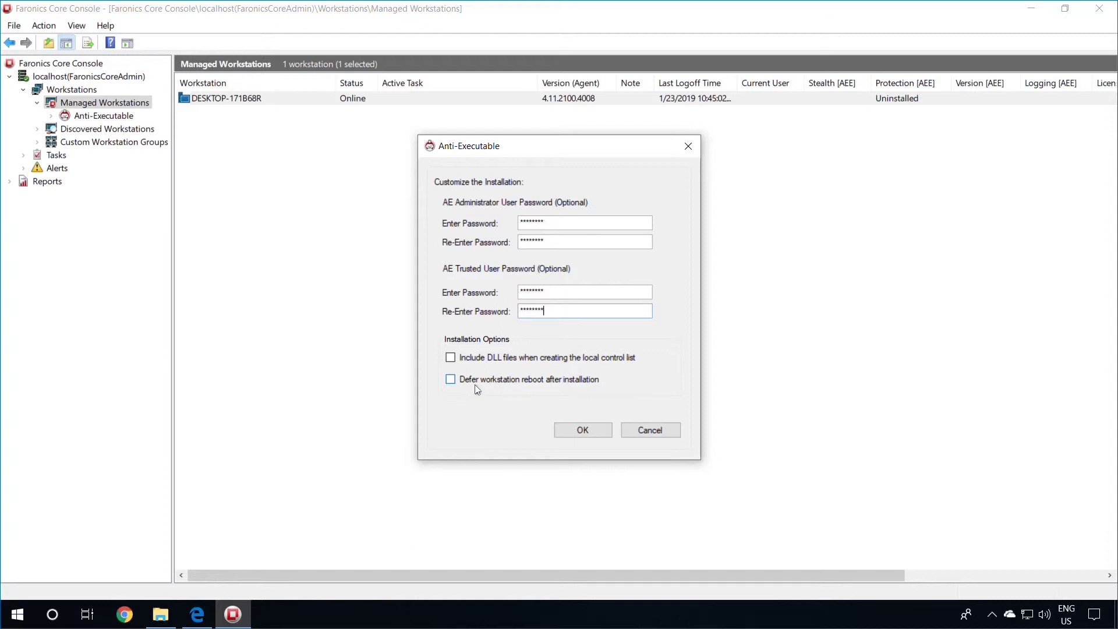
{"action": "left_click", "coordinate": [582, 431]}
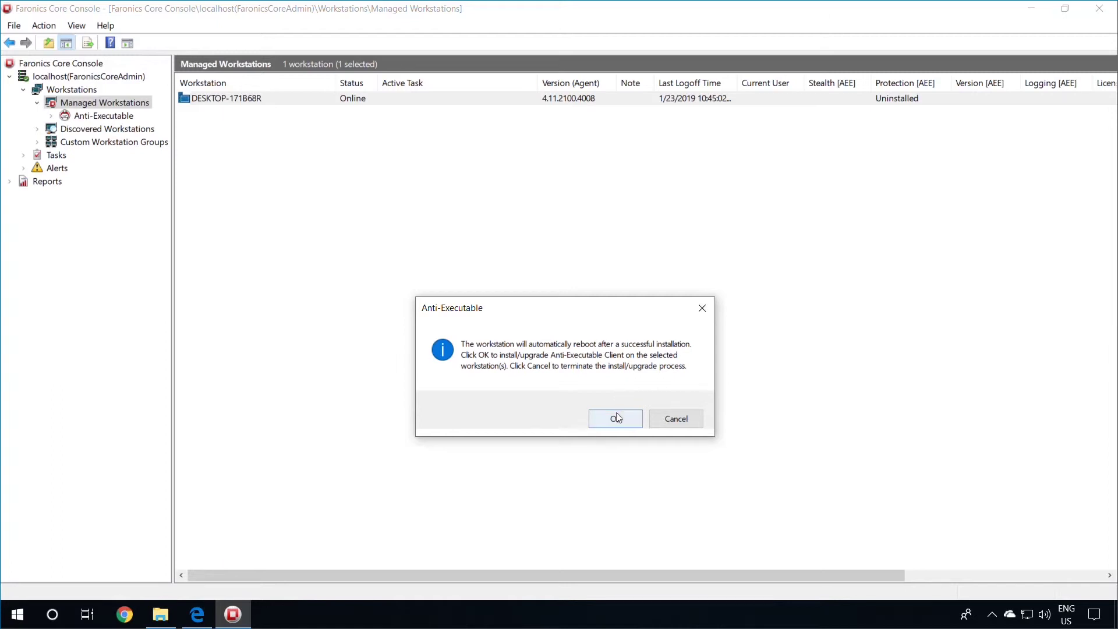
Accept the automatic reboot and launch the install task scheduled to run Now
{"action": "left_click", "coordinate": [615, 418]}
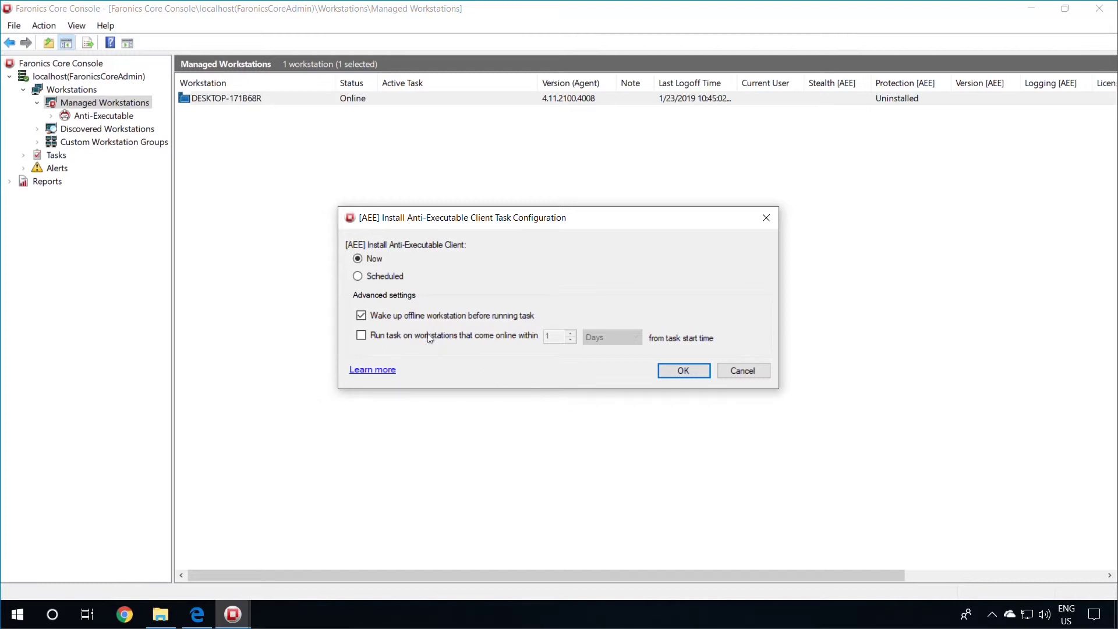
{"action": "left_click", "coordinate": [400, 276]}
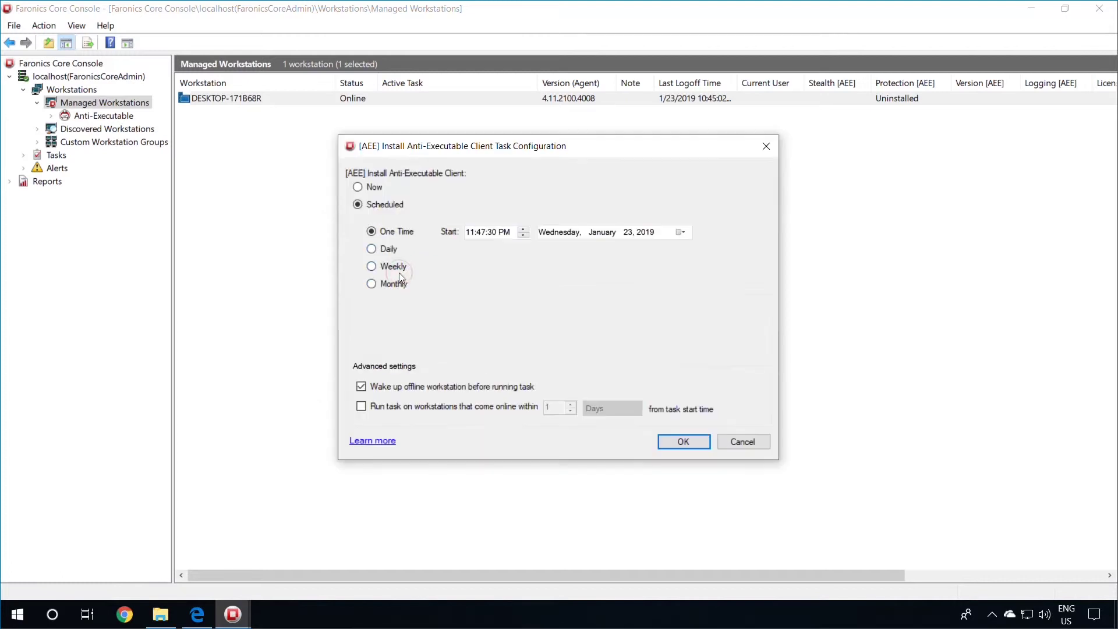
{"action": "left_click", "coordinate": [369, 189]}
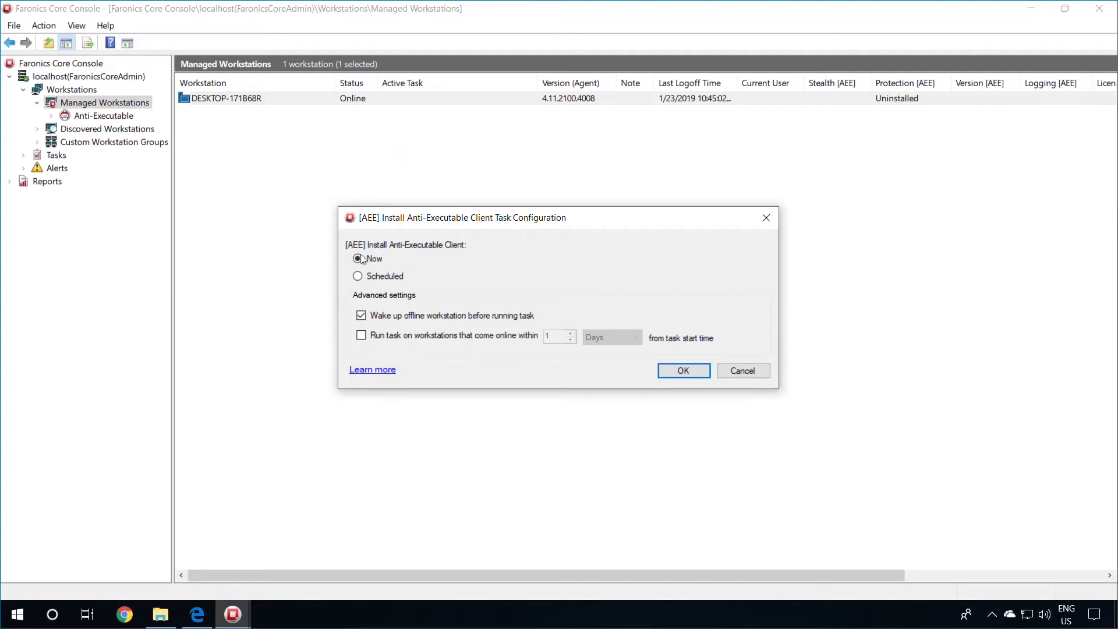
{"action": "left_click", "coordinate": [669, 373]}
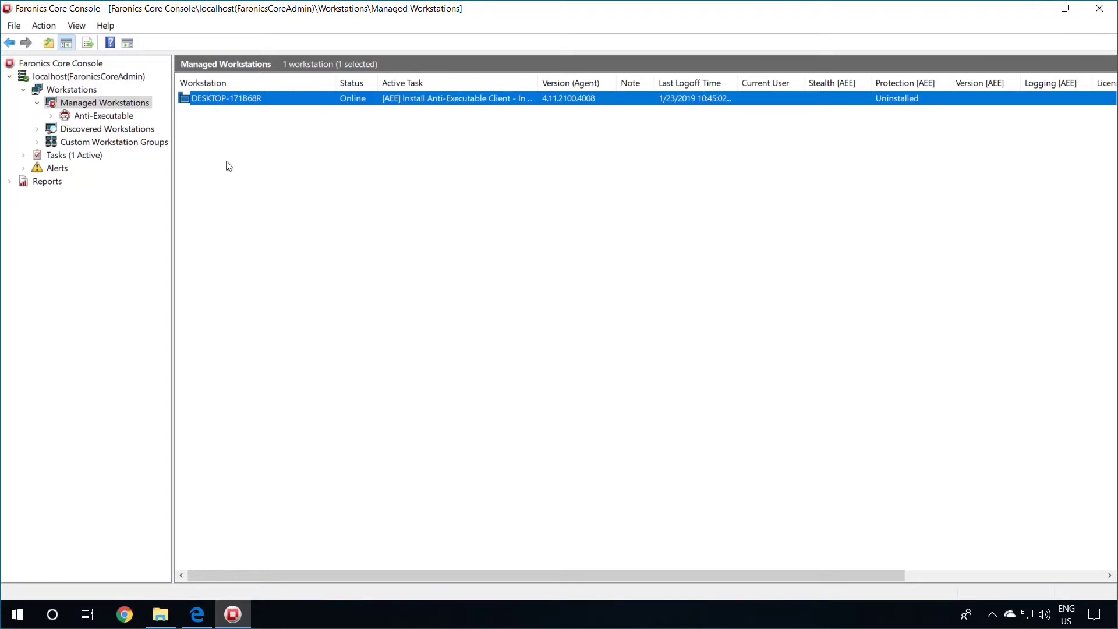
Expand Tasks > Active > [AEE] Install Anti-Executable Client and widen the tree pane
{"action": "left_click", "coordinate": [23, 155]}
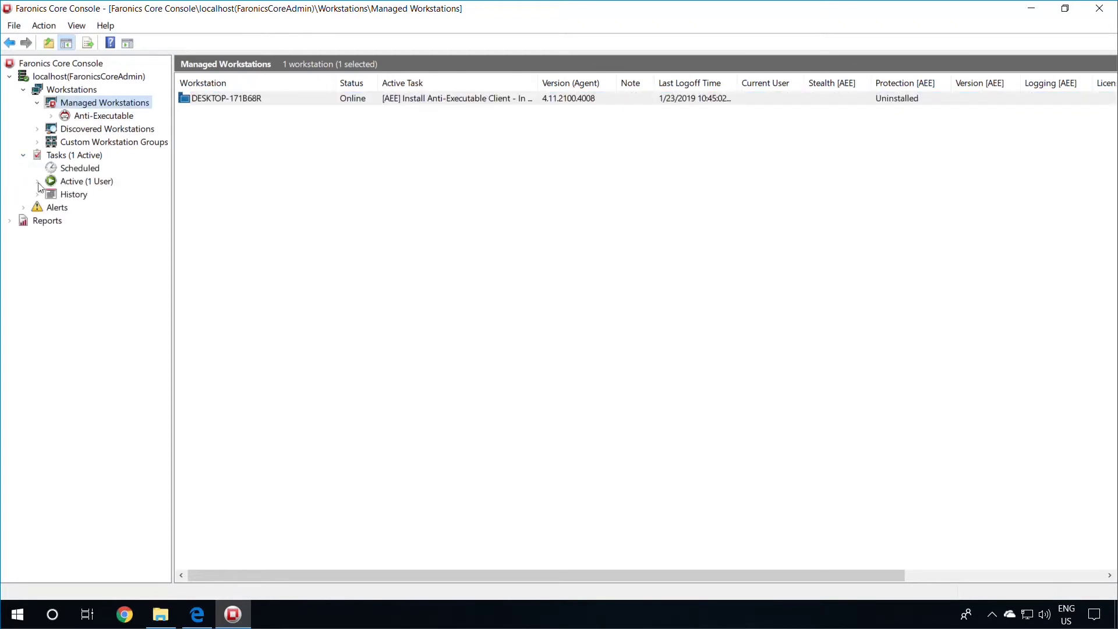
{"action": "left_click", "coordinate": [37, 182]}
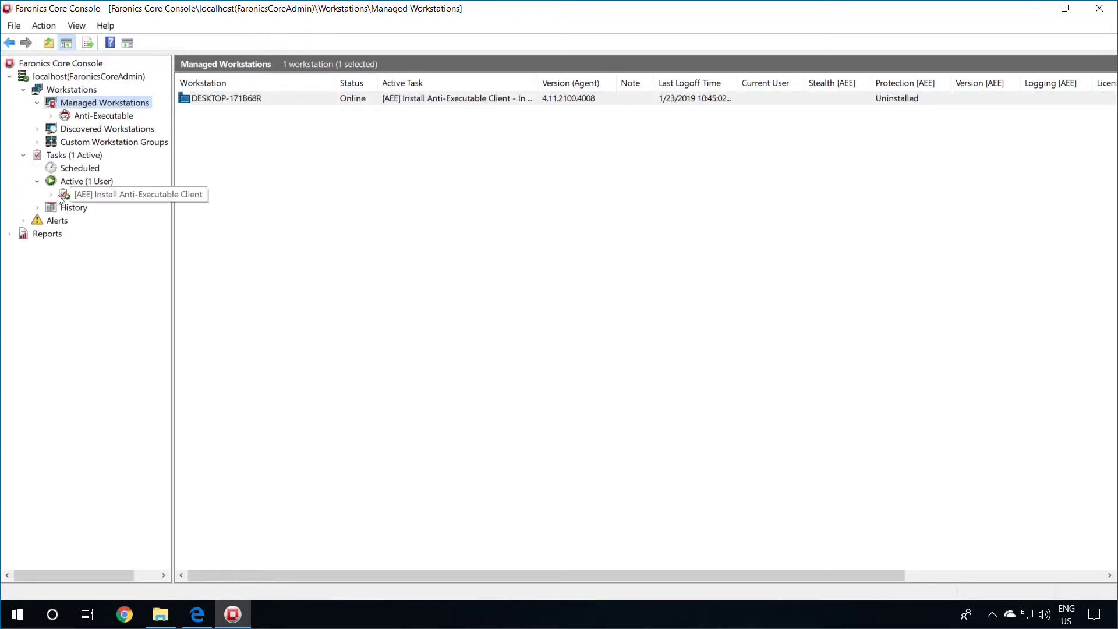
{"action": "left_click", "coordinate": [53, 195]}
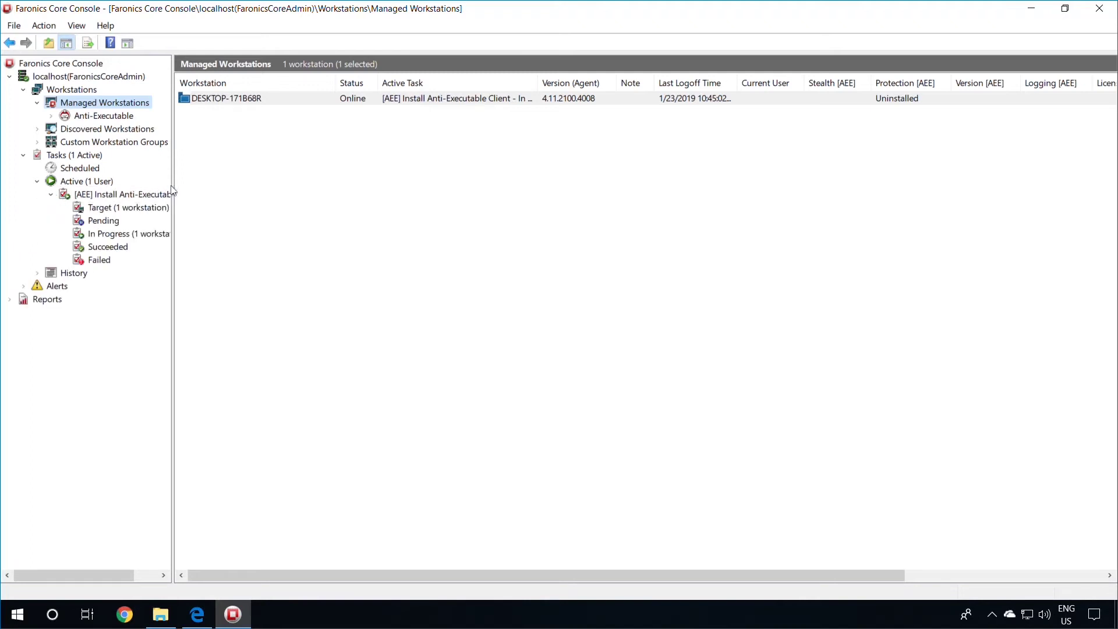
{"action": "left_click_drag", "start_coordinate": [173, 186], "coordinate": [208, 188]}
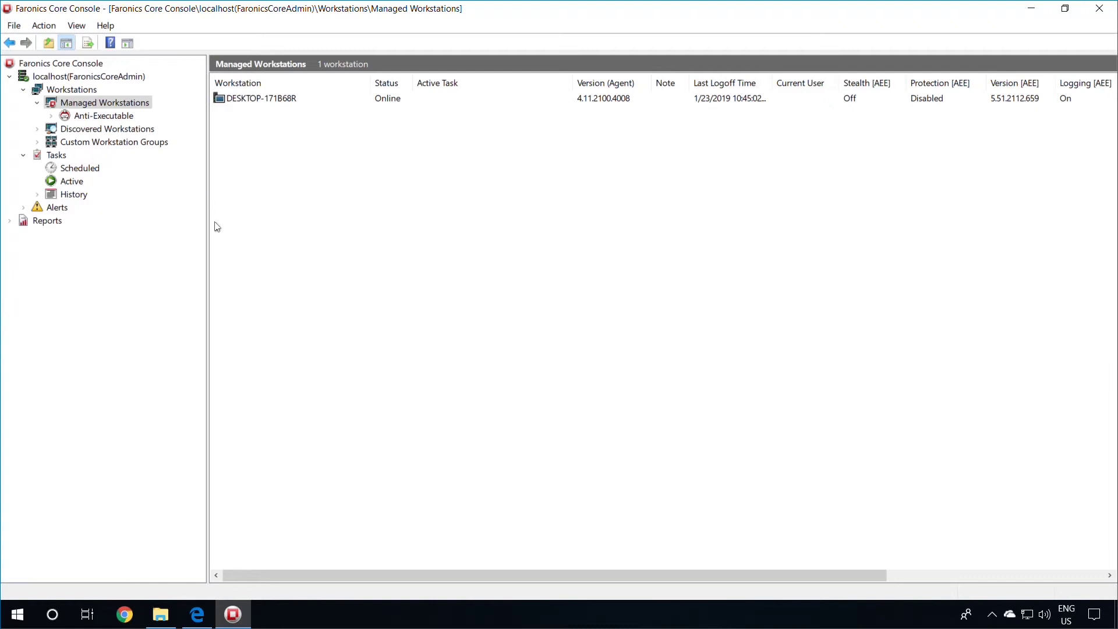
Open the Anti-Executable group and show the context menu for DESKTOP-171B68R
{"action": "left_click", "coordinate": [87, 118]}
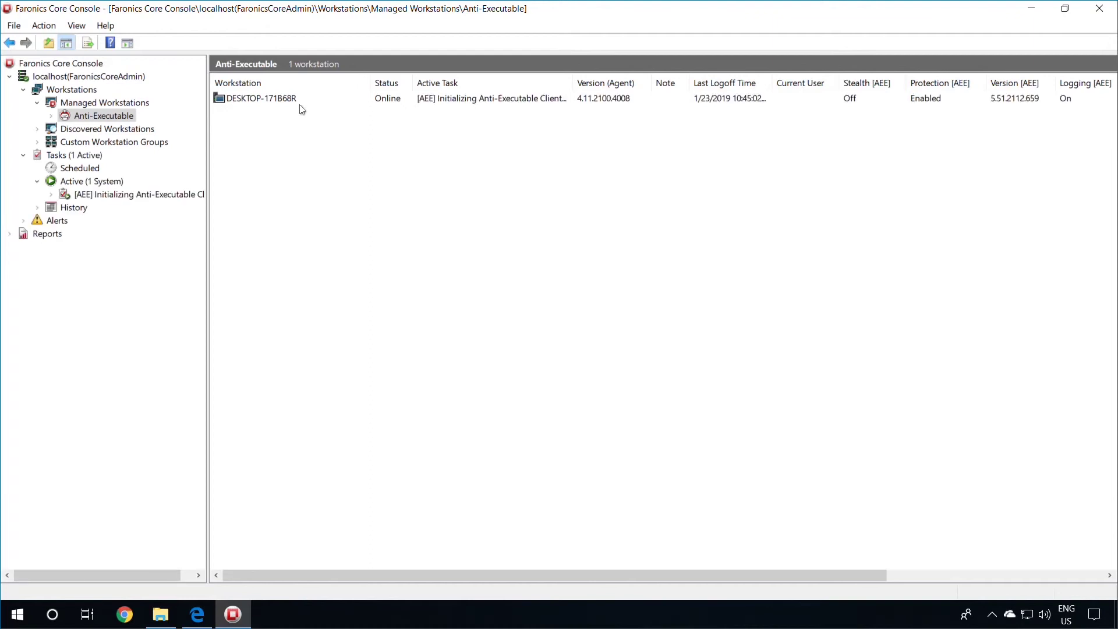
{"action": "left_click", "coordinate": [269, 100]}
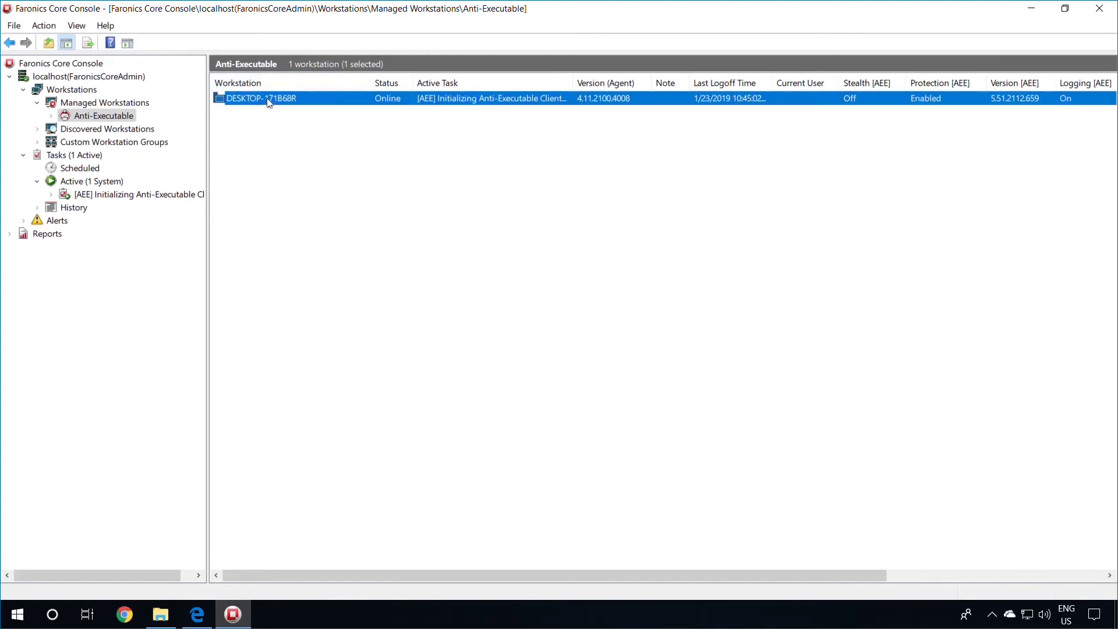
{"action": "right_click", "coordinate": [269, 100]}
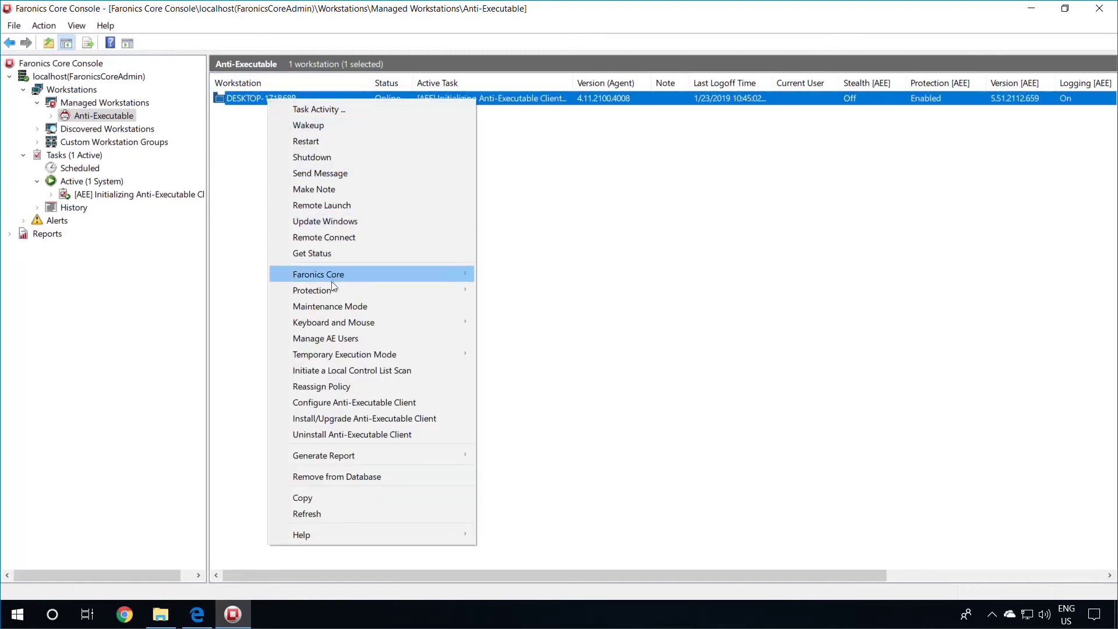
{"action": "mouse_move", "coordinate": [337, 322]}
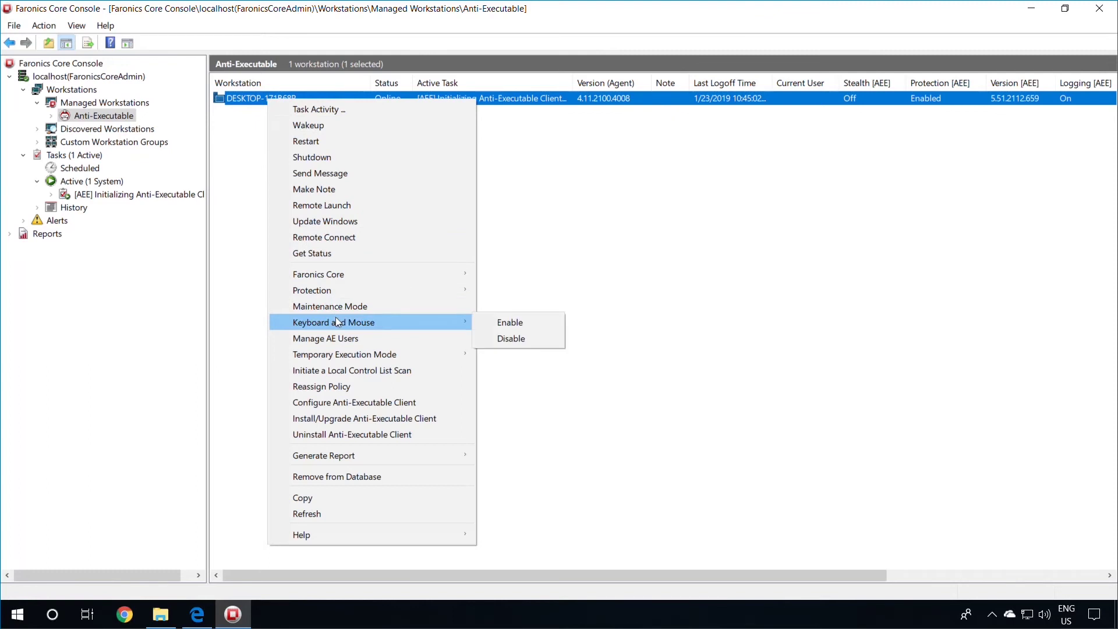
{"action": "mouse_move", "coordinate": [346, 292]}
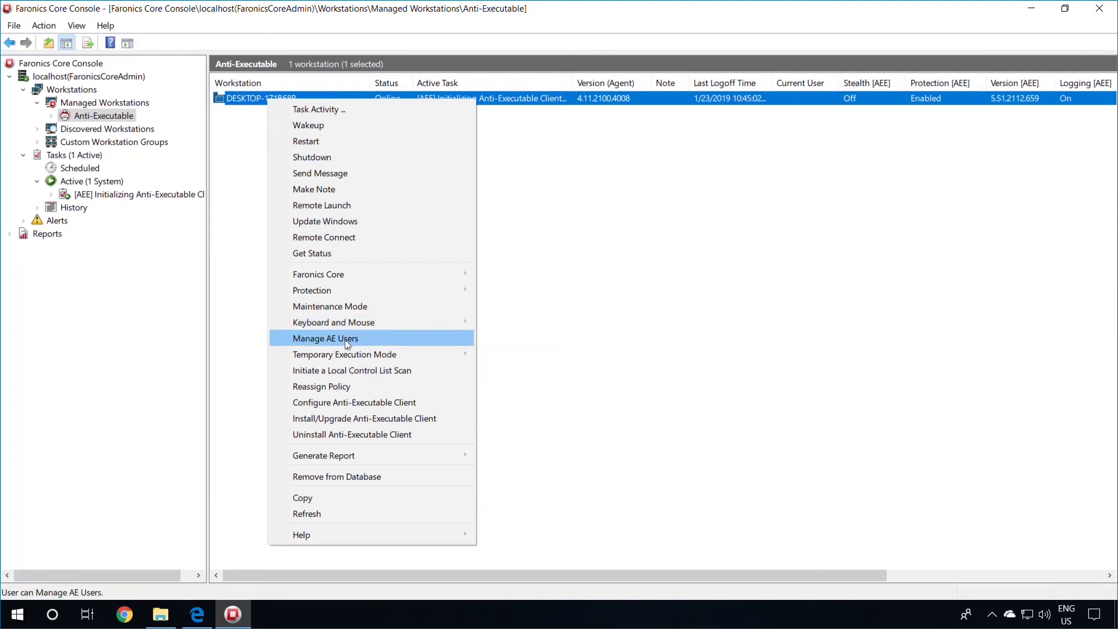
{"action": "mouse_move", "coordinate": [335, 356]}
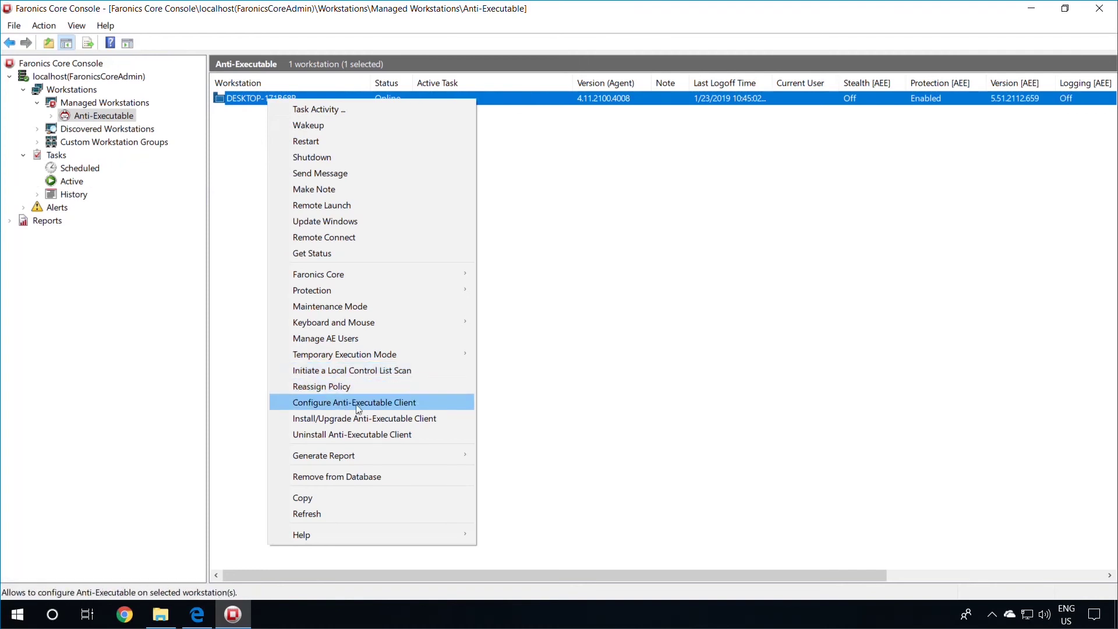
{"action": "left_click", "coordinate": [428, 406]}
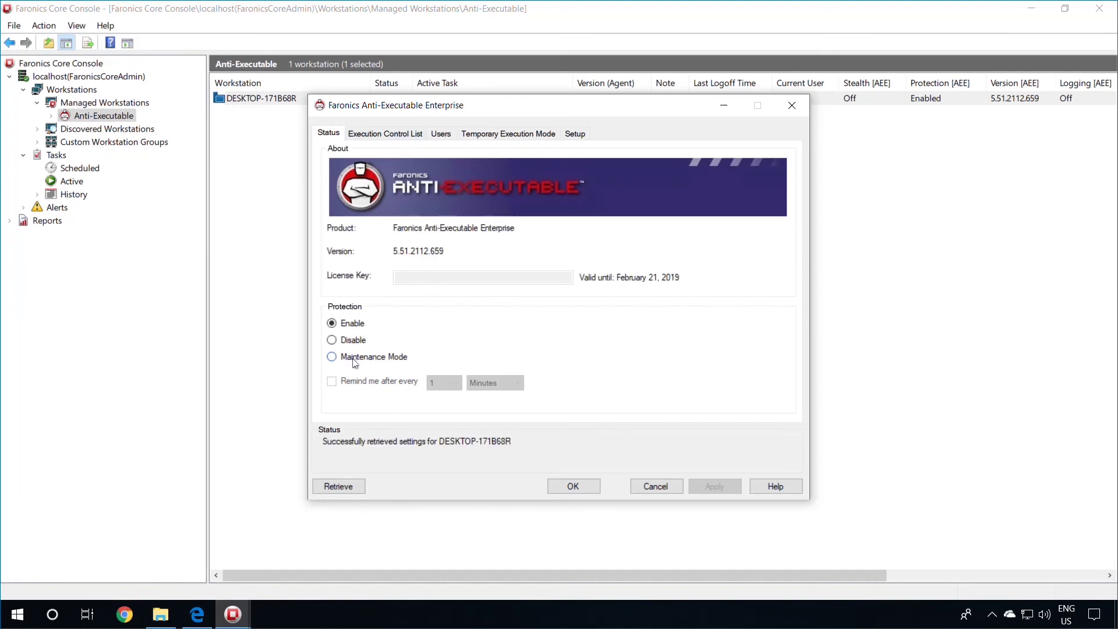
{"action": "left_click", "coordinate": [367, 135]}
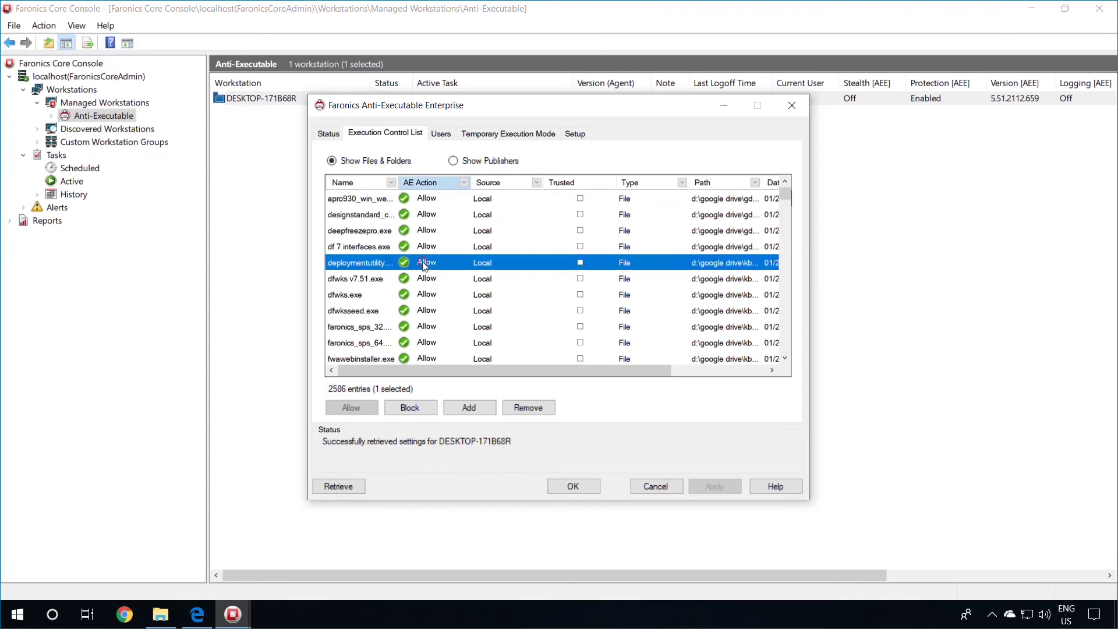
{"action": "left_click", "coordinate": [425, 265]}
{"action": "left_click", "coordinate": [445, 134]}
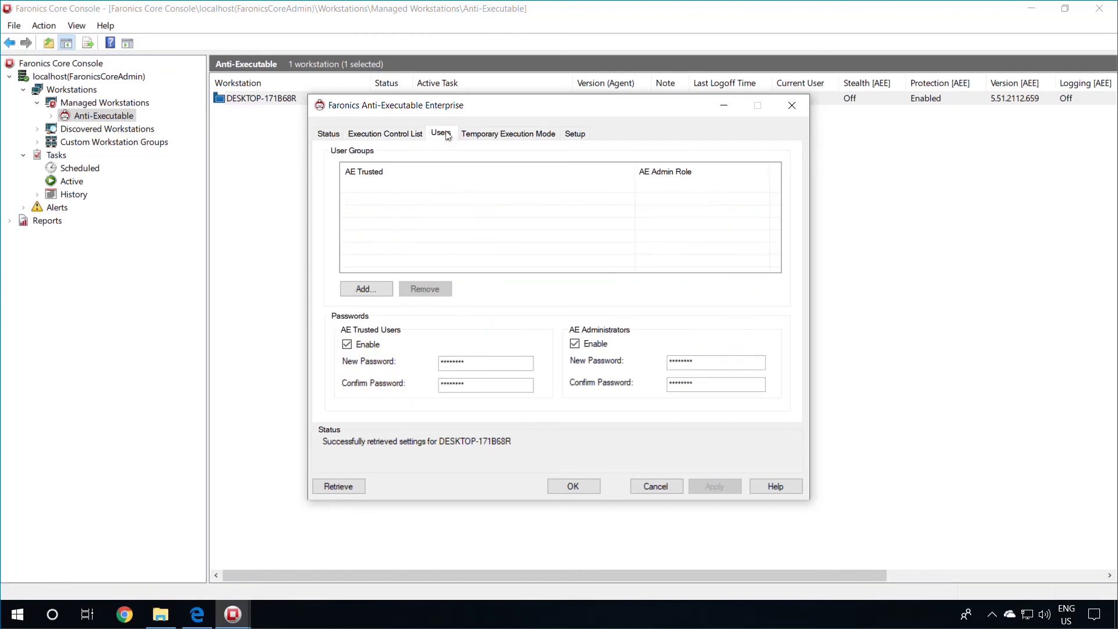